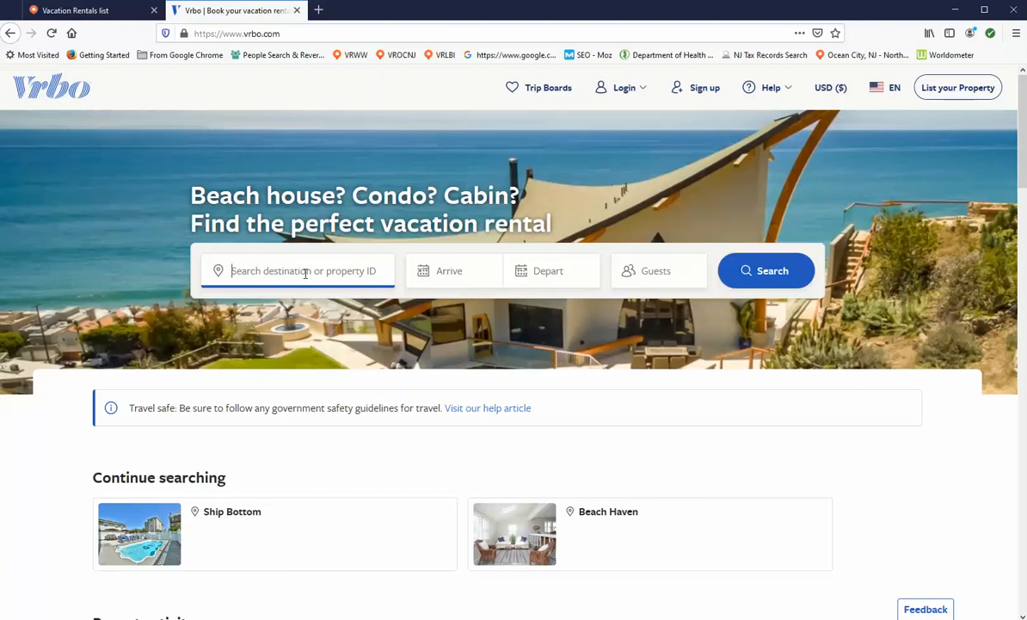
- Search Vrbo for property ID 505901 and open its listing page
type("505901")
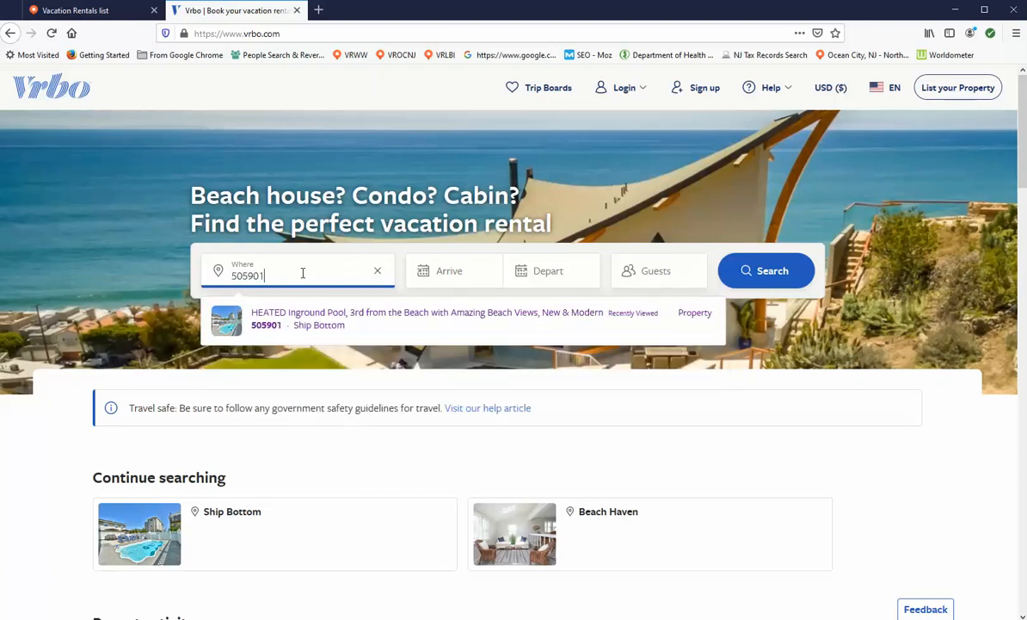
left_click(311, 317)
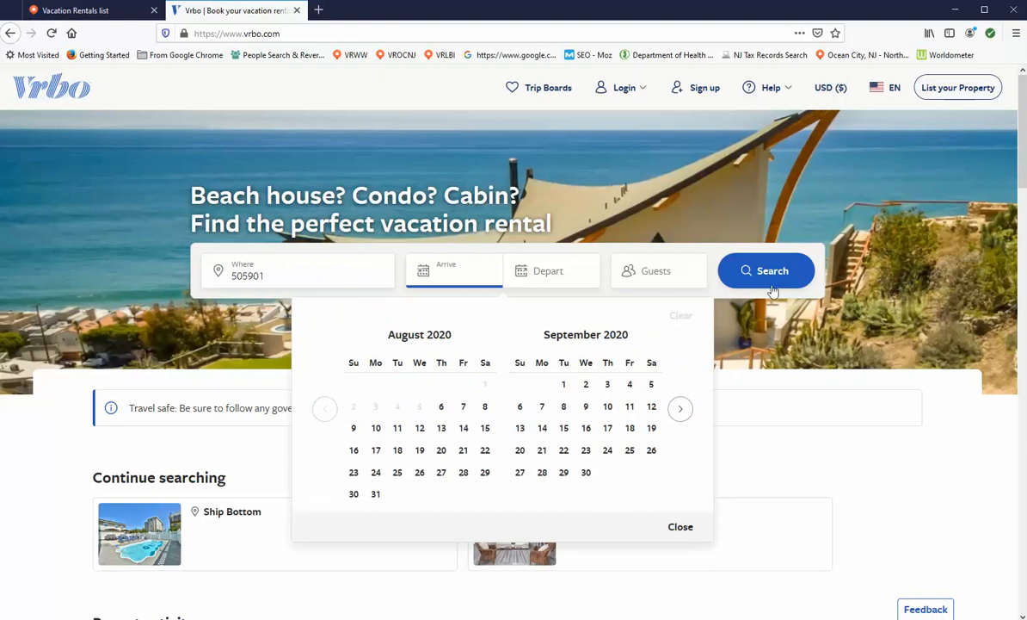
left_click(772, 284)
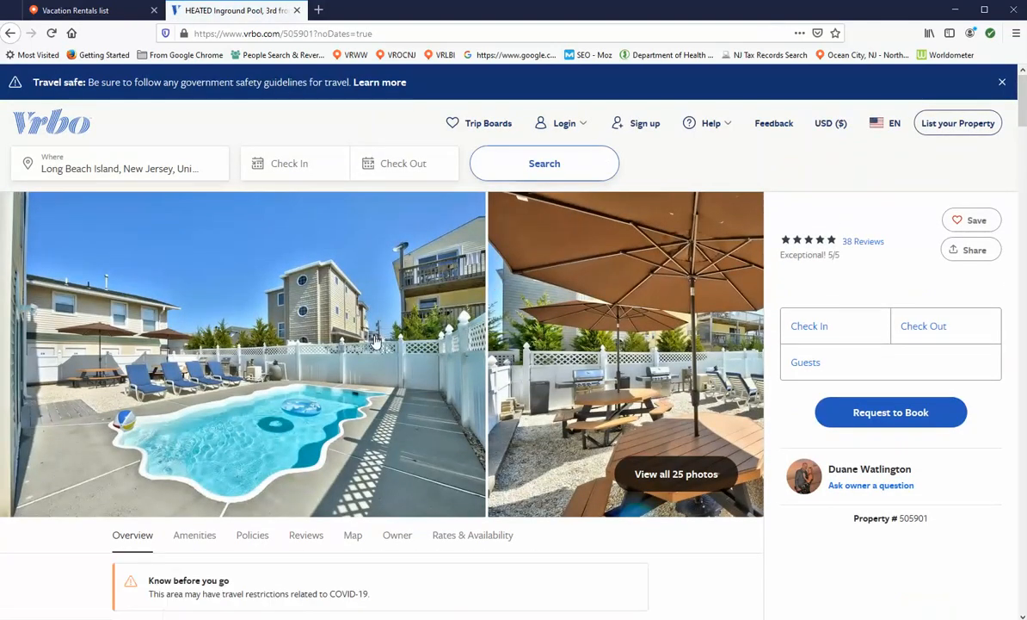
- Copy the listing's web address through the property number, leaving out the "noDates=true" part
left_click(249, 33)
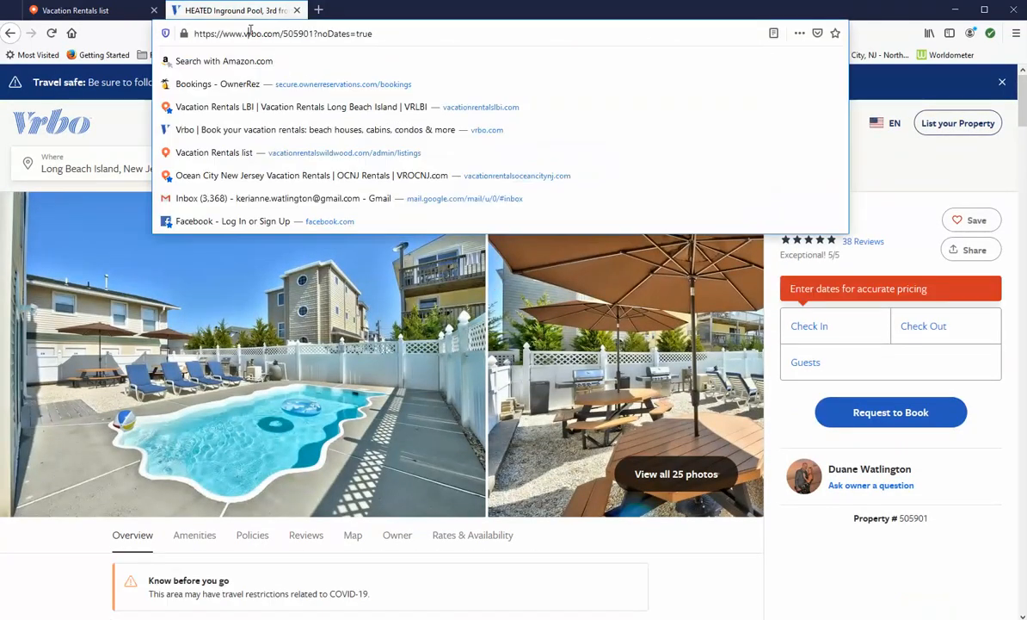
left_click(194, 33)
left_click_drag(194, 33, 314, 32)
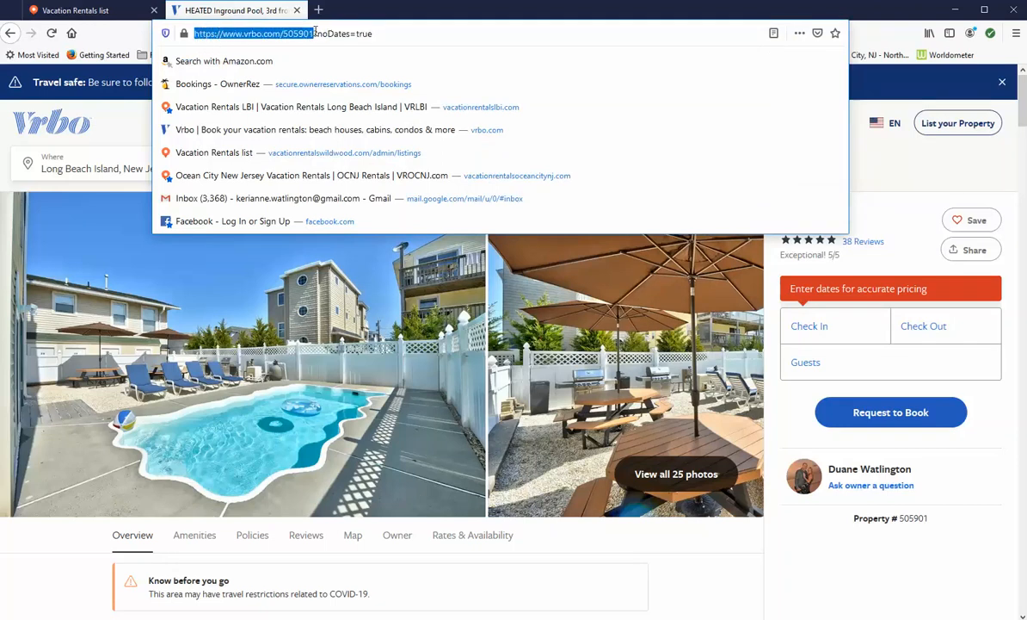
right_click(314, 33)
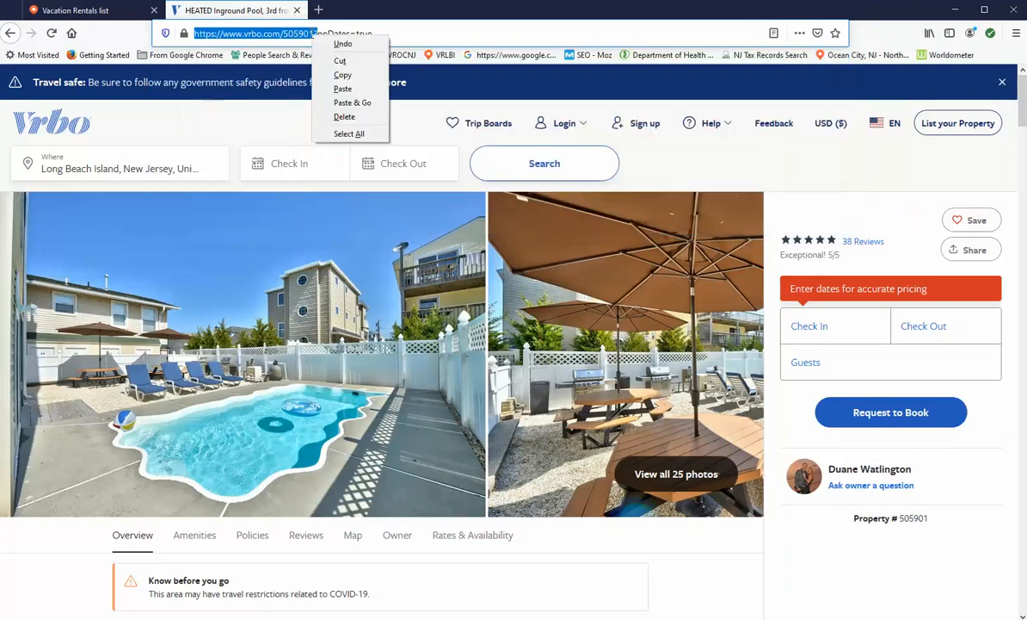
left_click(325, 74)
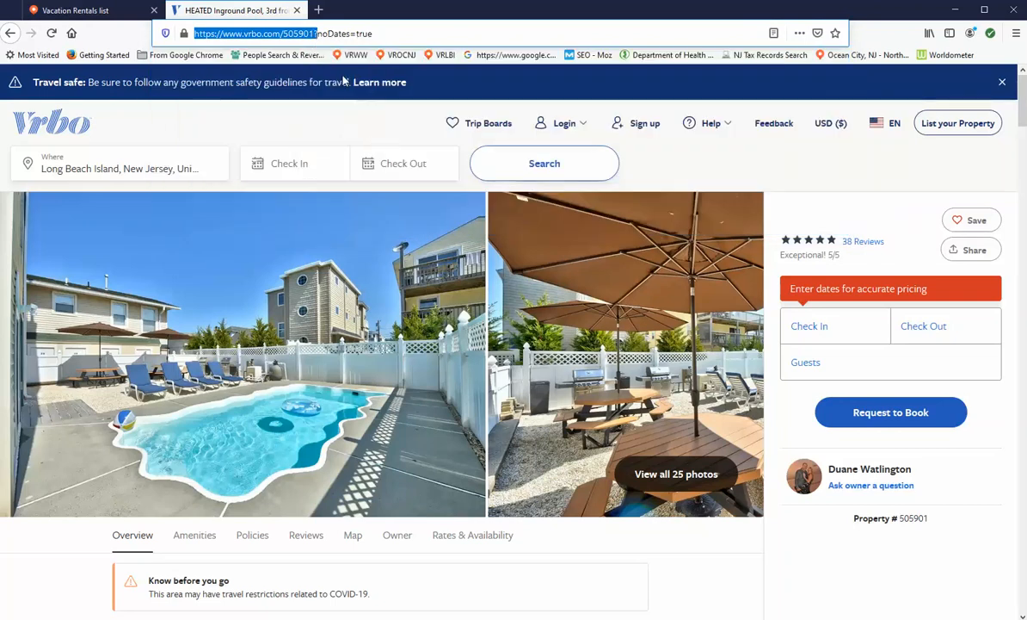
- Switch to the Vacation Rentals LBI member site and open the form for adding a new listing
left_click(134, 13)
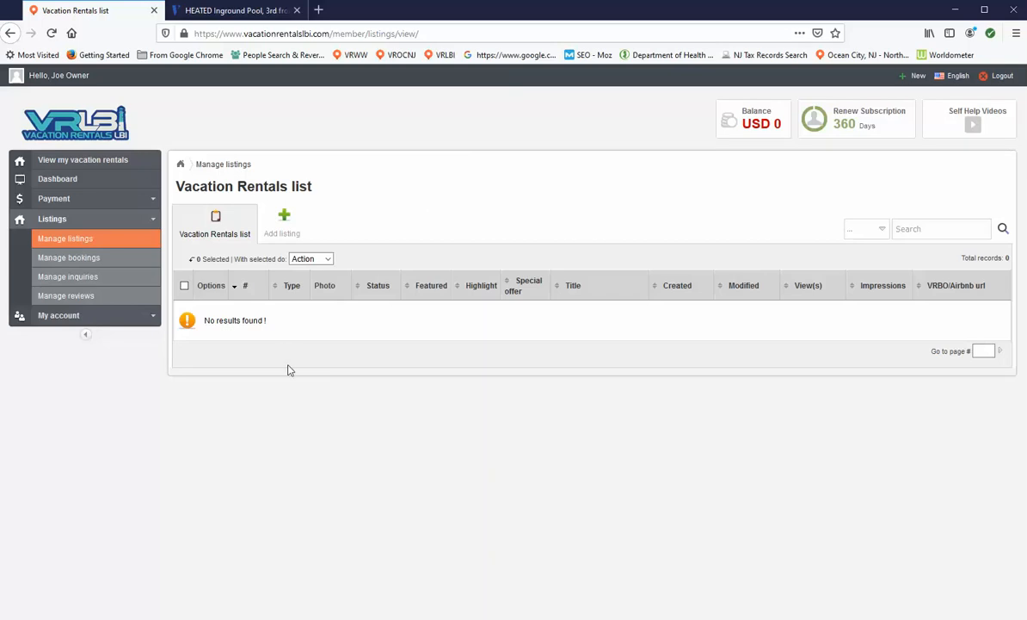
left_click(284, 220)
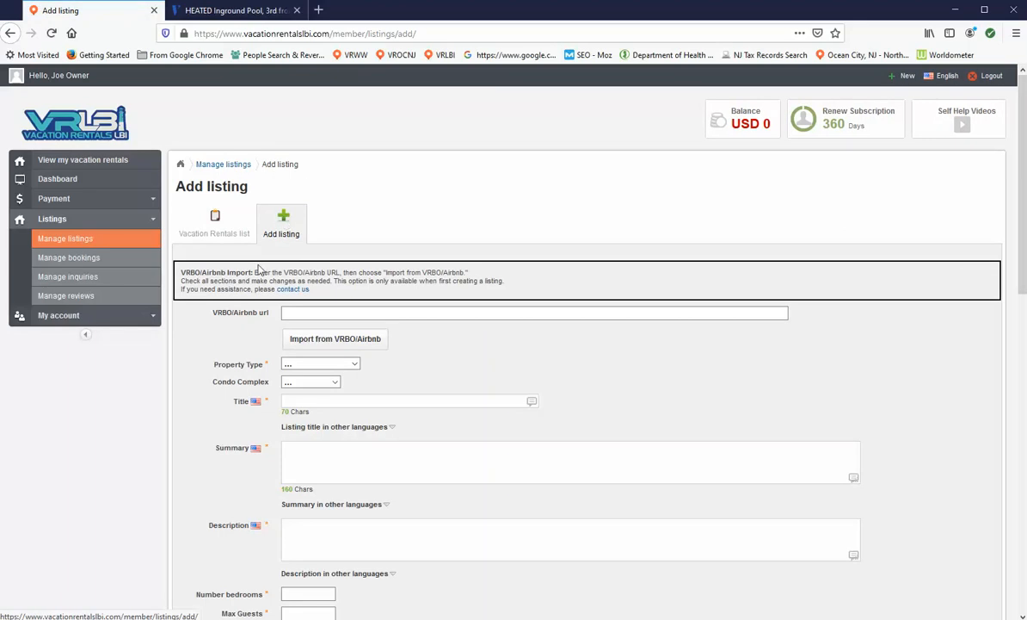
scroll(219, 364, "down", 5)
scroll(218, 364, "down", 4)
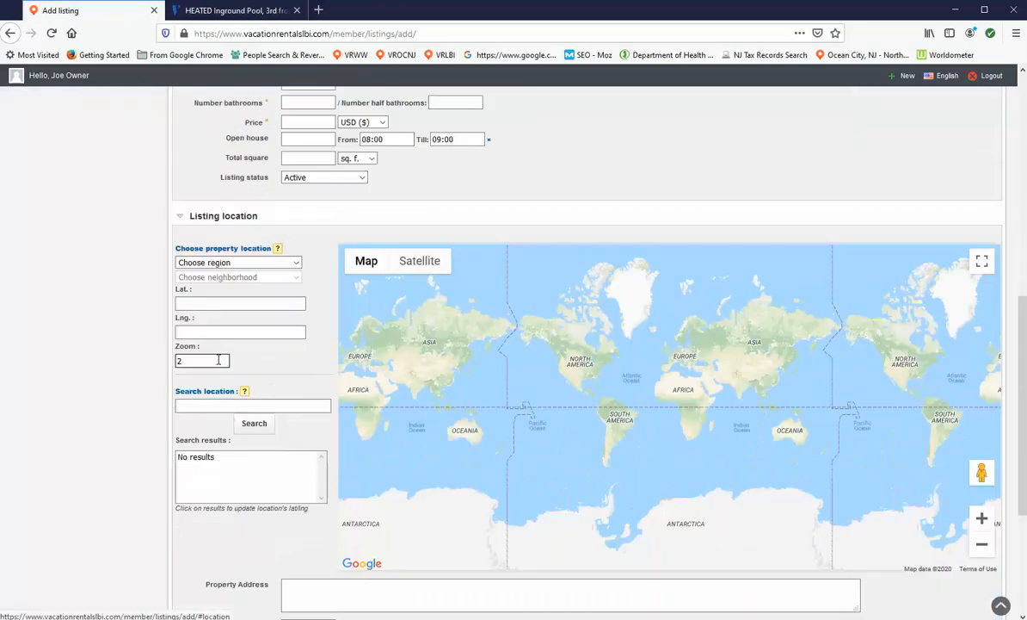
scroll(218, 363, "up", 9)
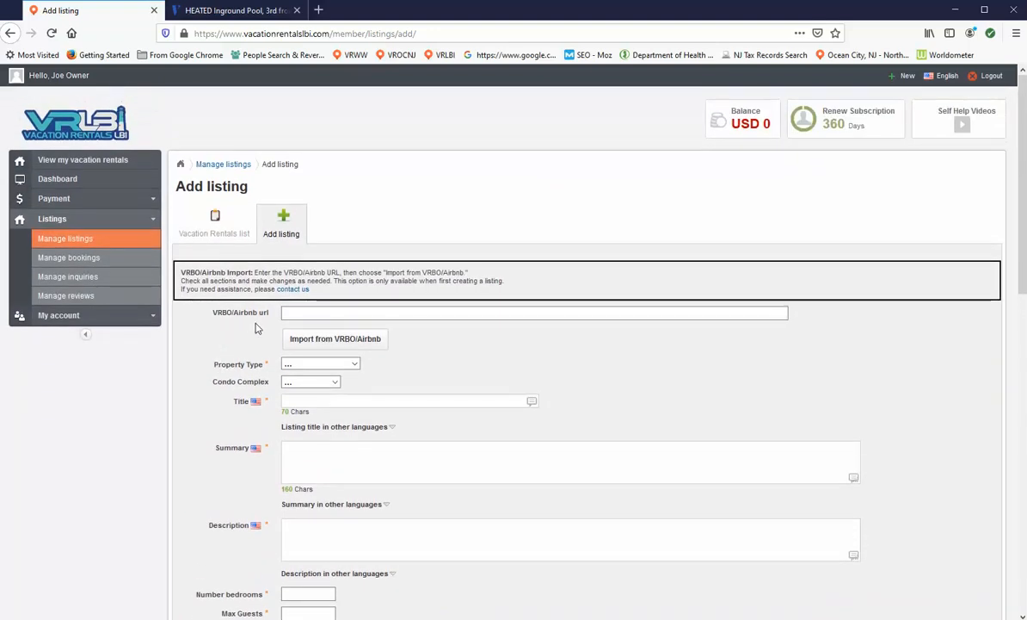
- Paste the copied Vrbo address into the VRBO/Airbnb url field and import the listing from it
left_click(305, 312)
right_click(305, 313)
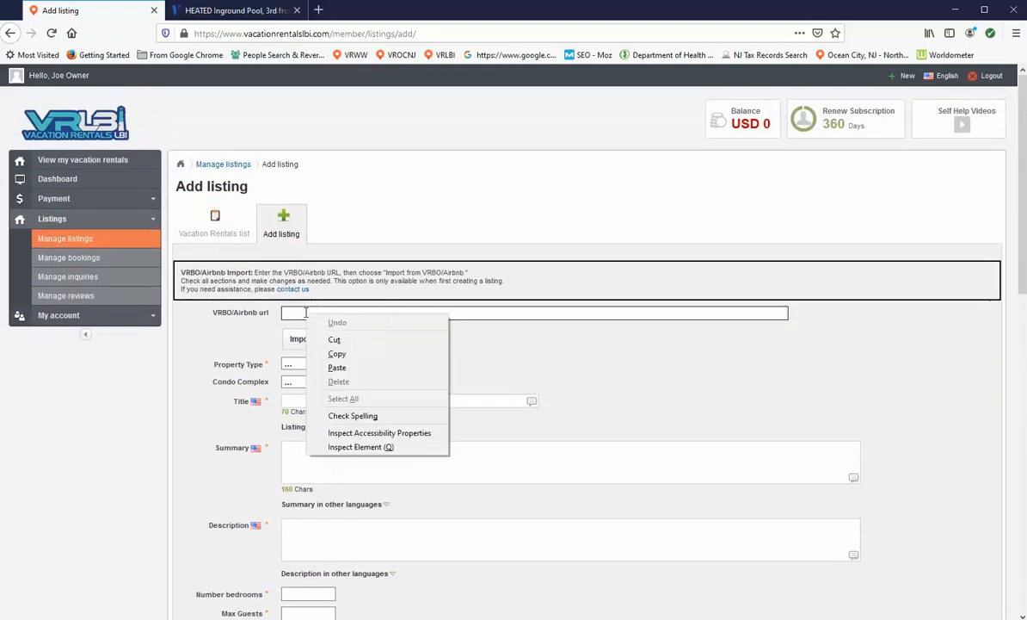
left_click(312, 366)
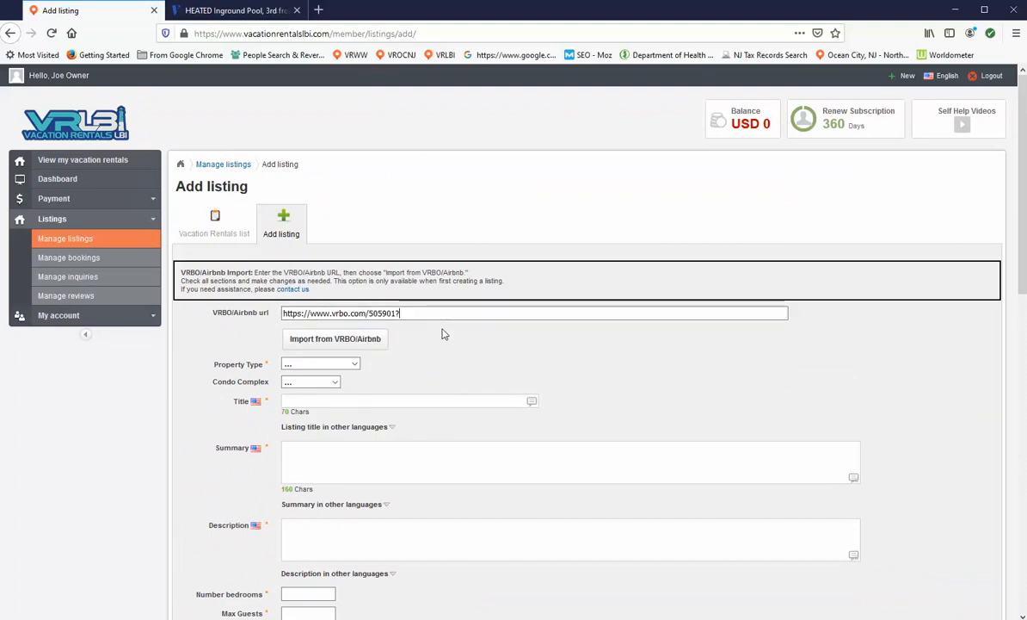
left_click(341, 340)
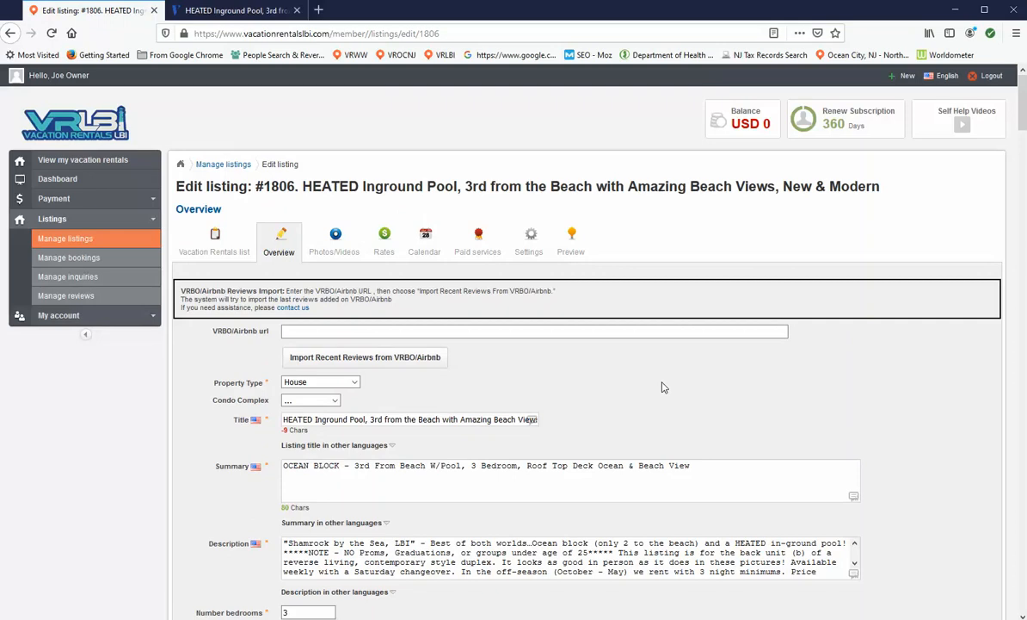
- Examine the imported listing's overview, location, distances and details sections, and the available condo complex options
scroll(213, 344, "down", 3)
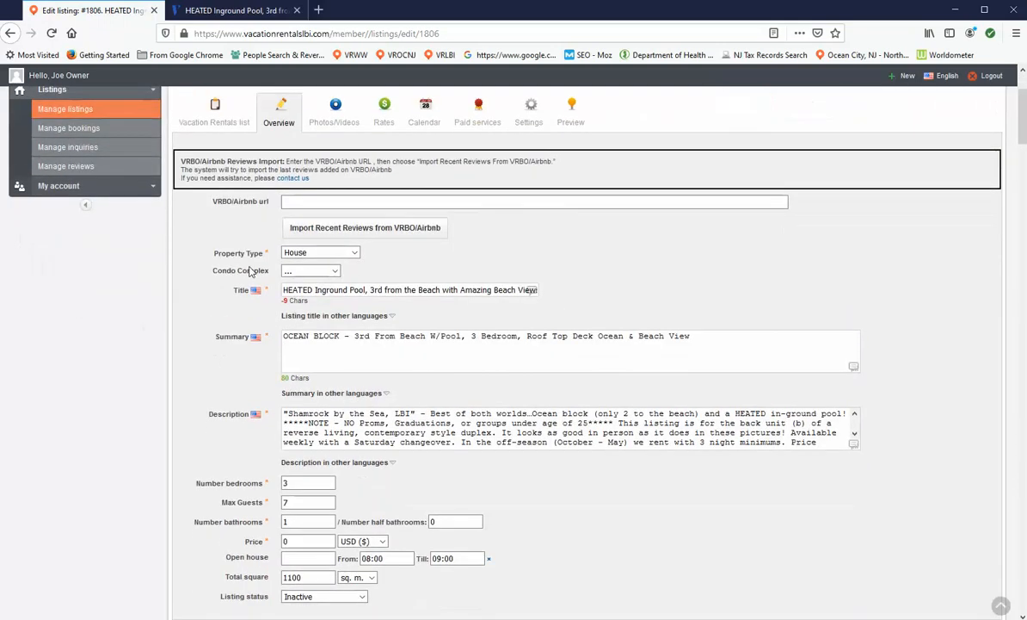
scroll(391, 382, "down", 10)
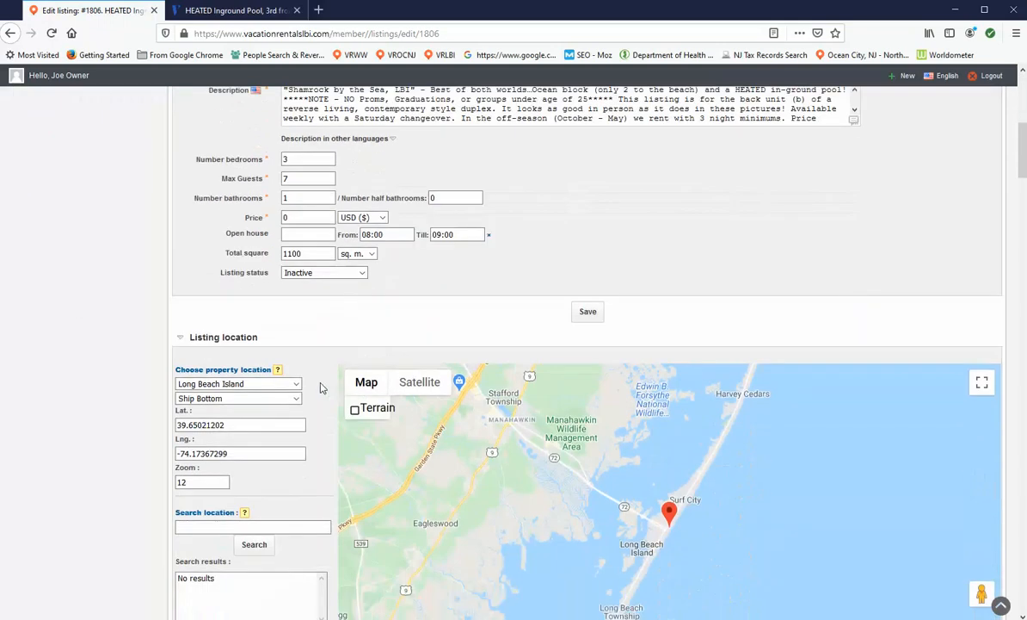
scroll(320, 382, "down", 15)
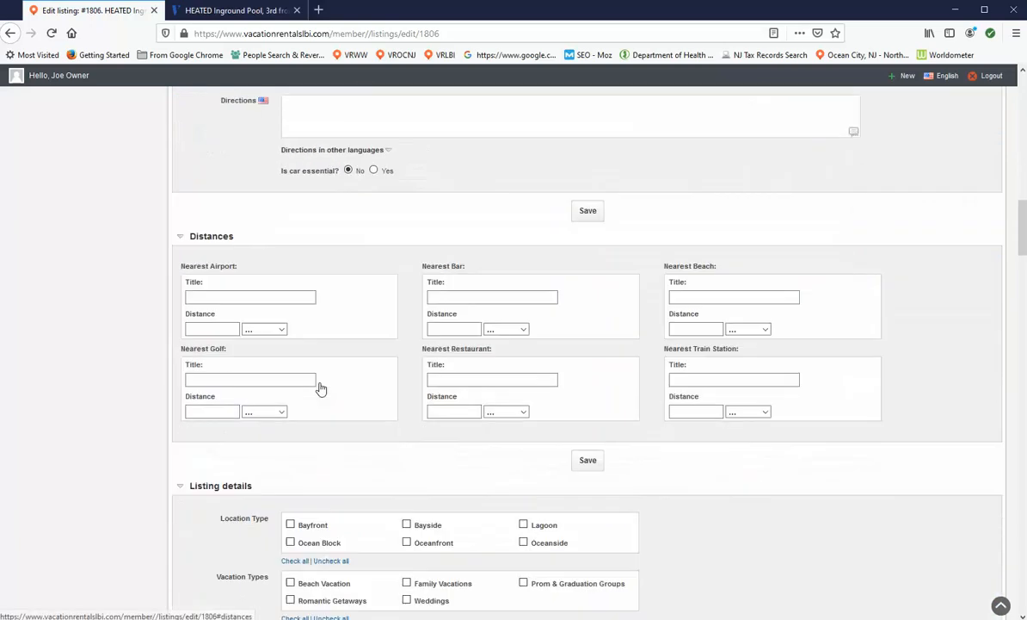
scroll(320, 389, "down", 6)
scroll(320, 389, "up", 20)
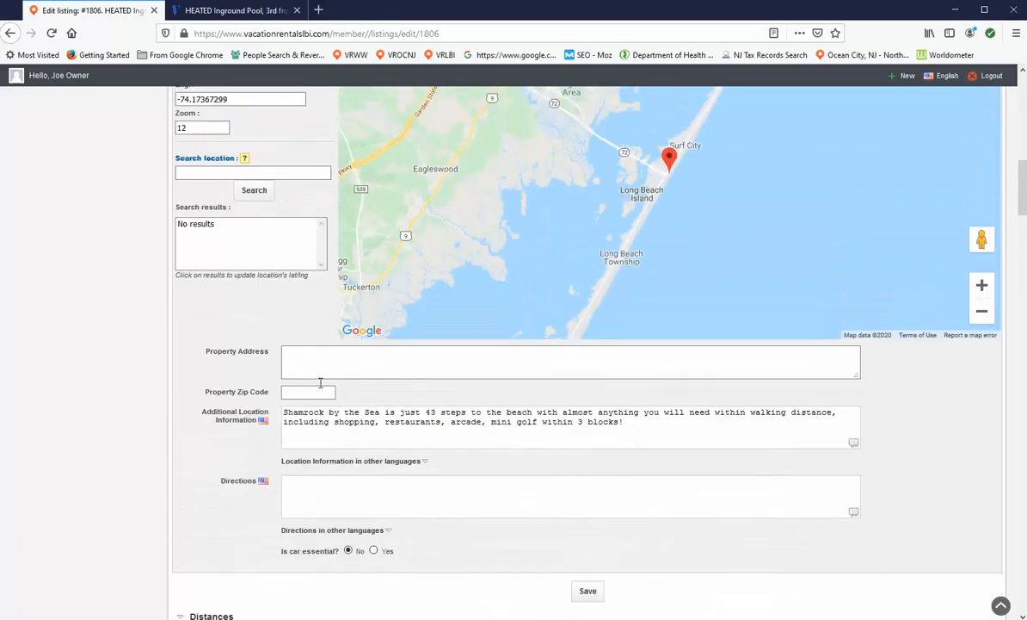
scroll(320, 388, "up", 12)
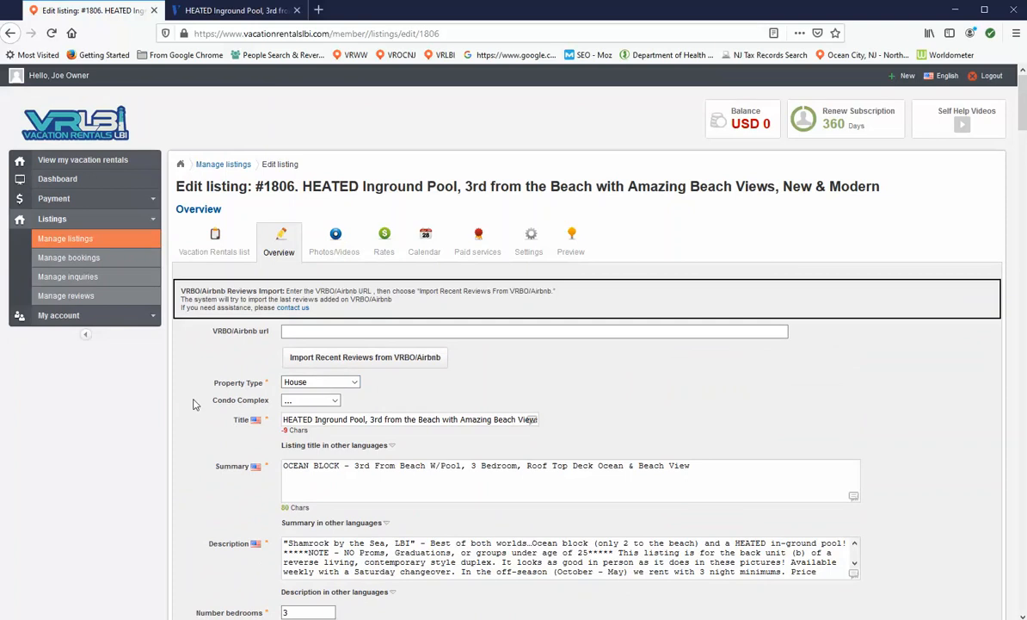
scroll(183, 377, "down", 3)
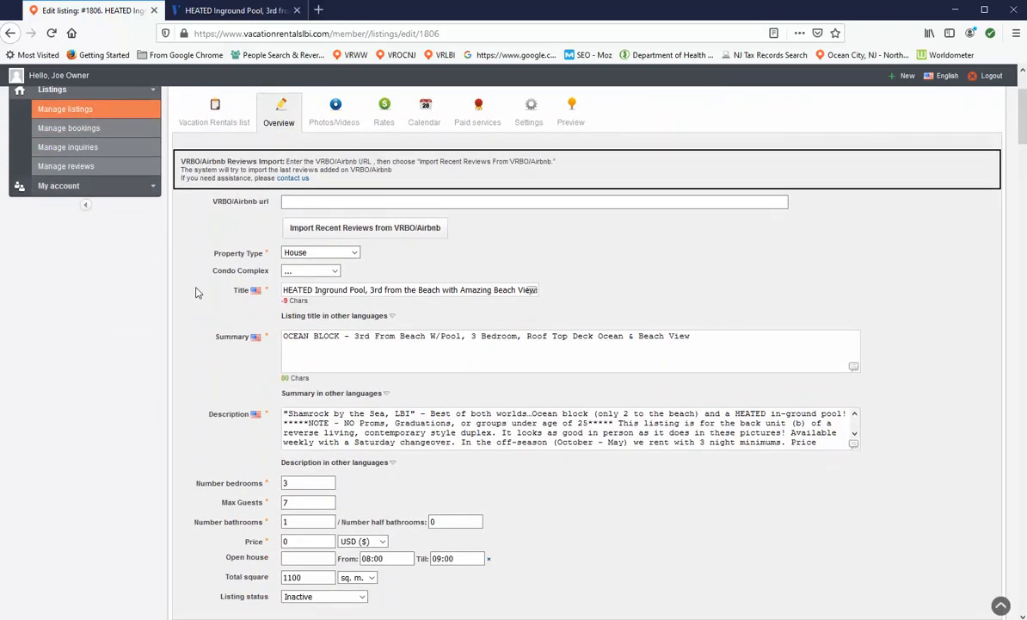
left_click(335, 271)
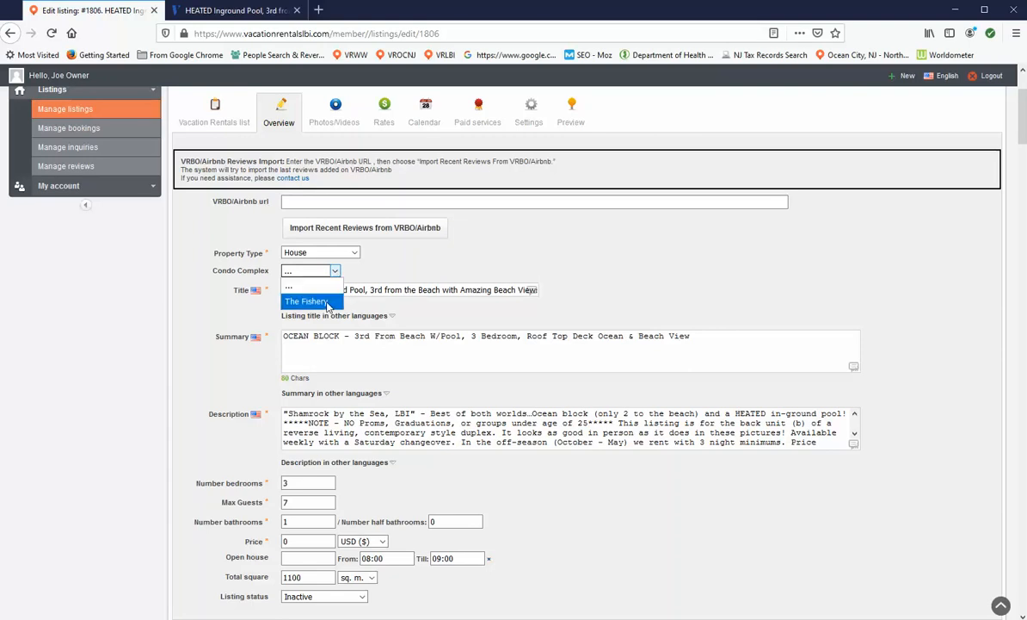
left_click(449, 259)
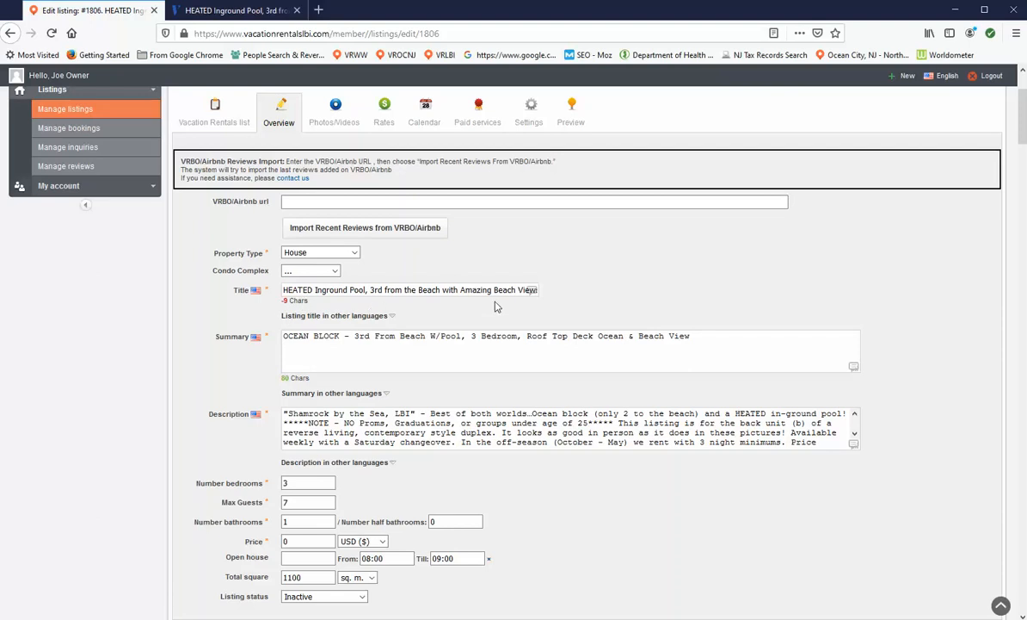
- Shorten the listing title to "Inground Pool 3rd from the Beach with Amazing Beach Views New & Modern"
left_click_drag(499, 290, 568, 295)
left_click(567, 297)
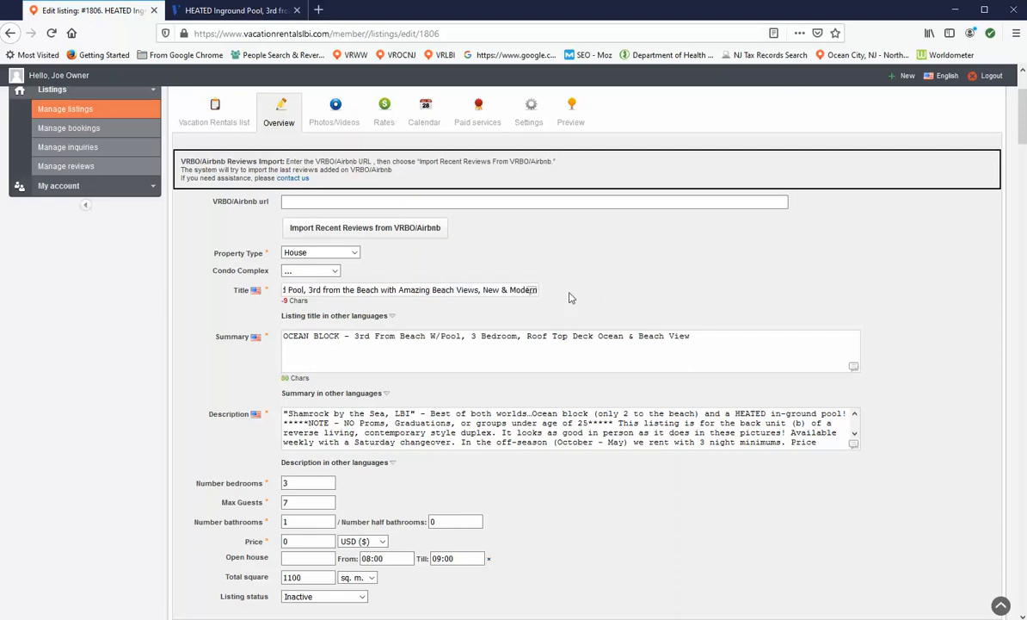
left_click_drag(320, 290, 283, 288)
left_click(317, 290)
key("BackSpace")
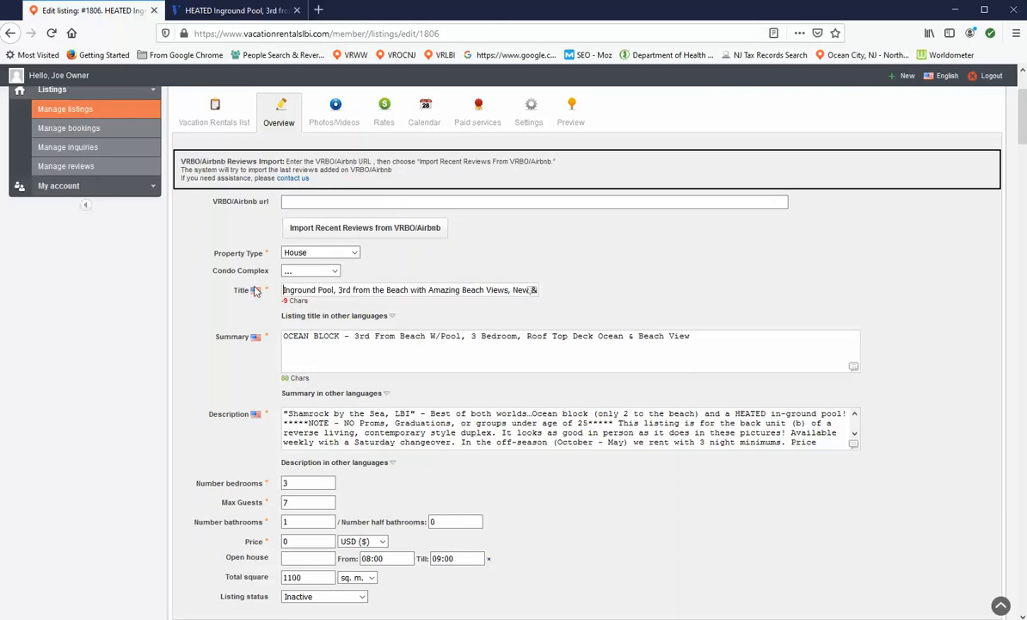
left_click(336, 290)
key("BackSpace")
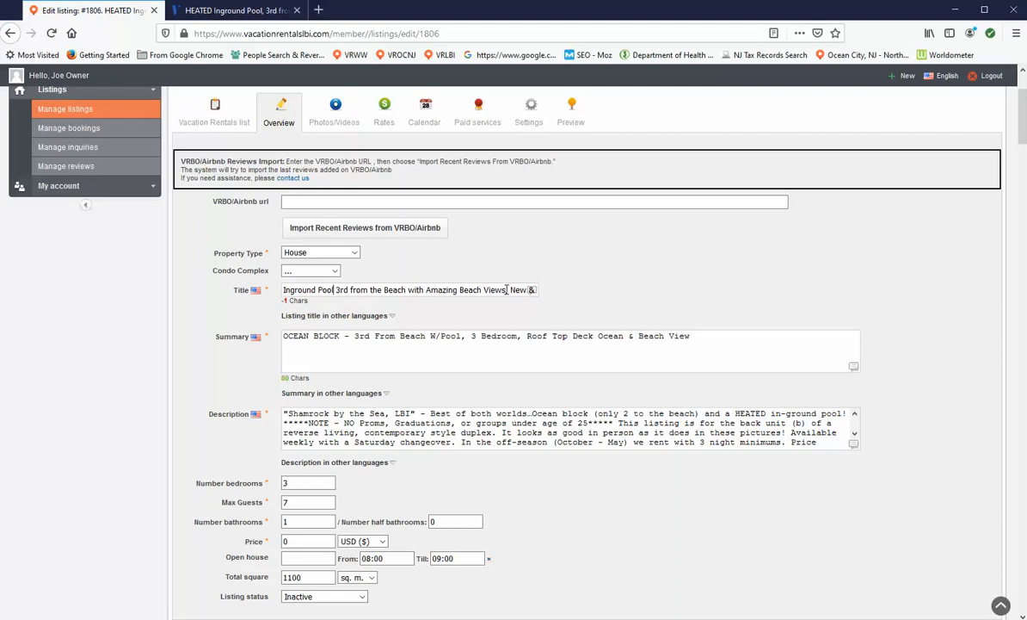
key("BackSpace")
- Check the listing's summary, description, bedroom, guest, bathroom, price, open house and area fields
scroll(199, 356, "down", 2)
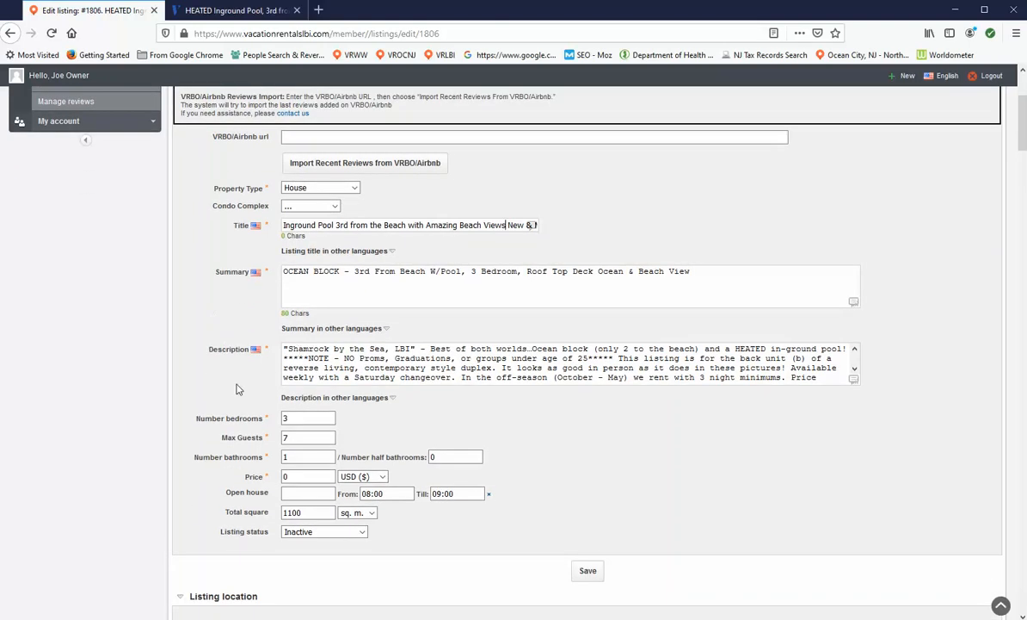
scroll(222, 361, "down", 2)
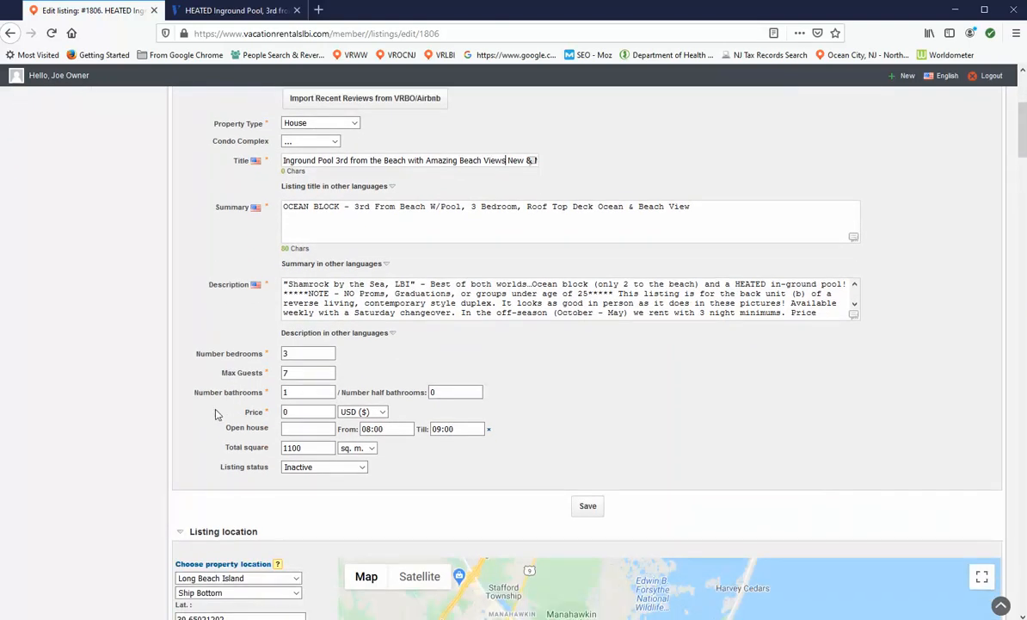
scroll(205, 387, "down", 2)
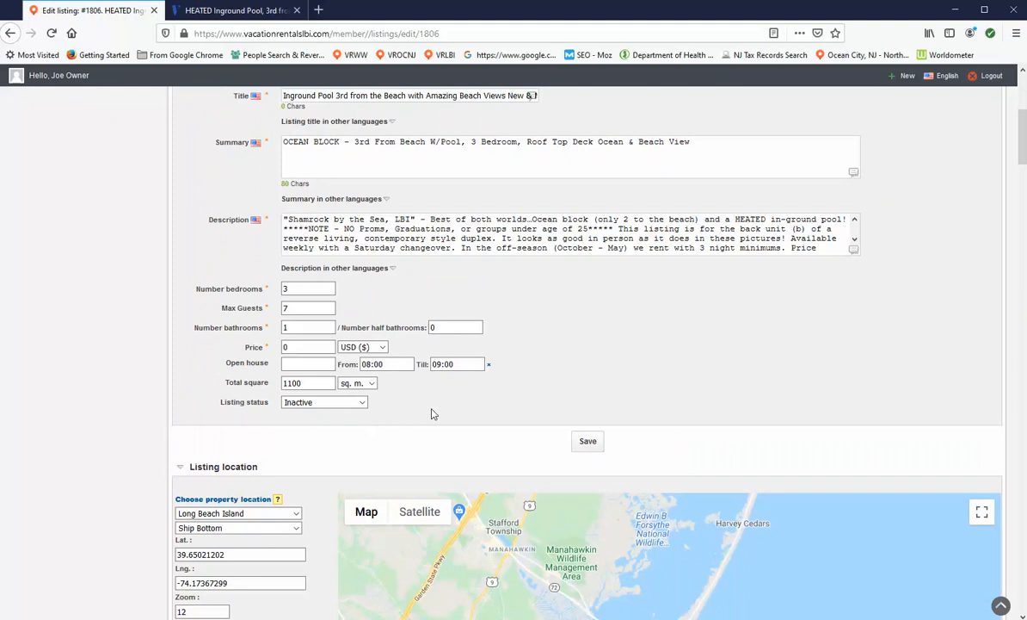
scroll(401, 380, "down", 2)
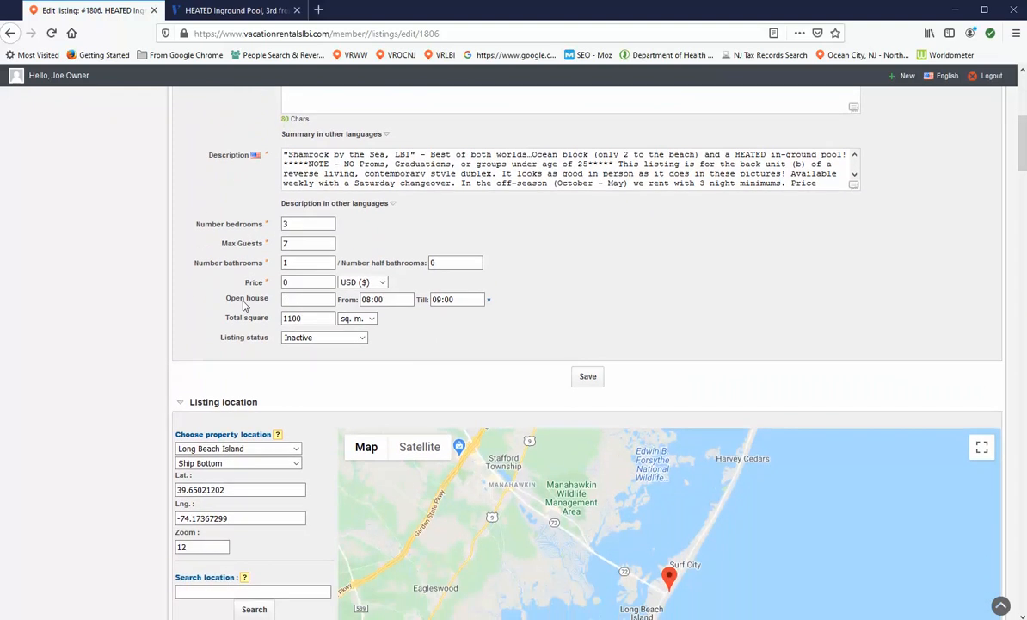
left_click(313, 303)
- Set the location map's zoom to 18 and move the marker slightly southwest onto the property's exact spot near the street
scroll(588, 273, "down", 5)
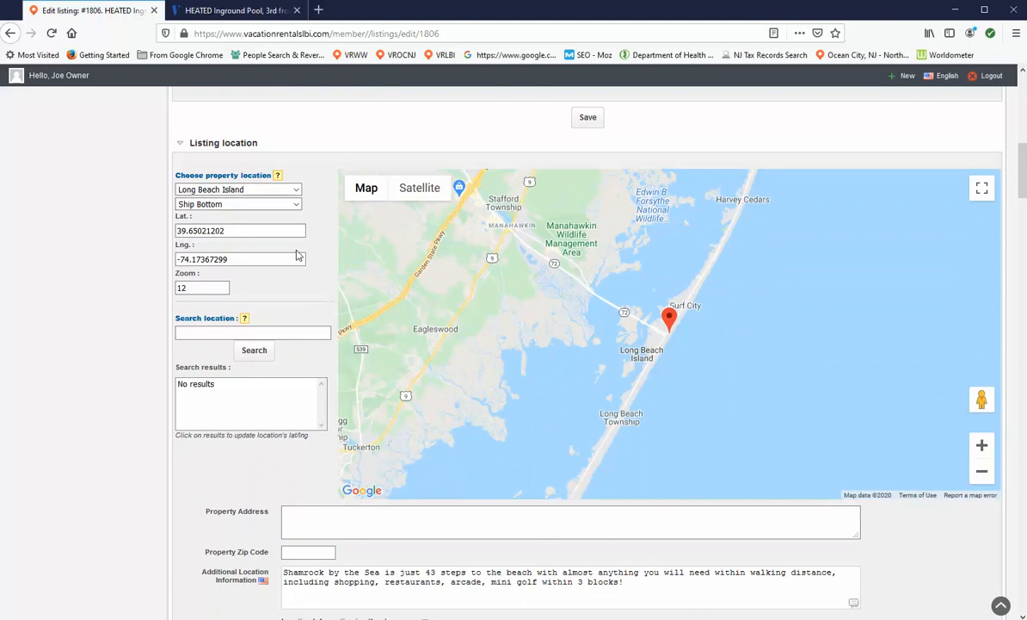
left_click(982, 445)
left_click(982, 444)
left_click(981, 445)
left_click(982, 445)
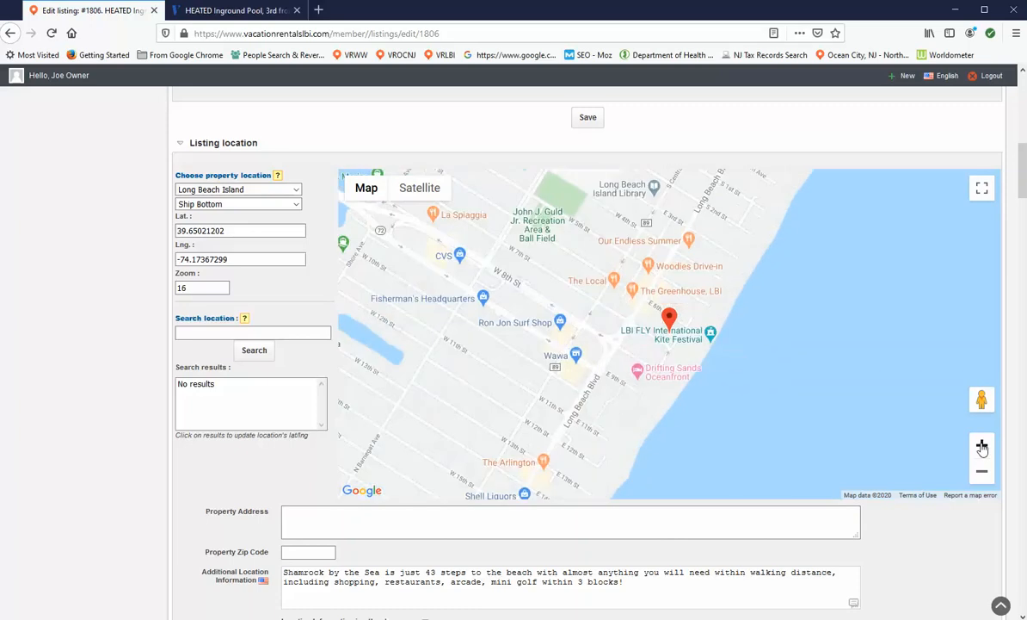
left_click(982, 445)
left_click(982, 445)
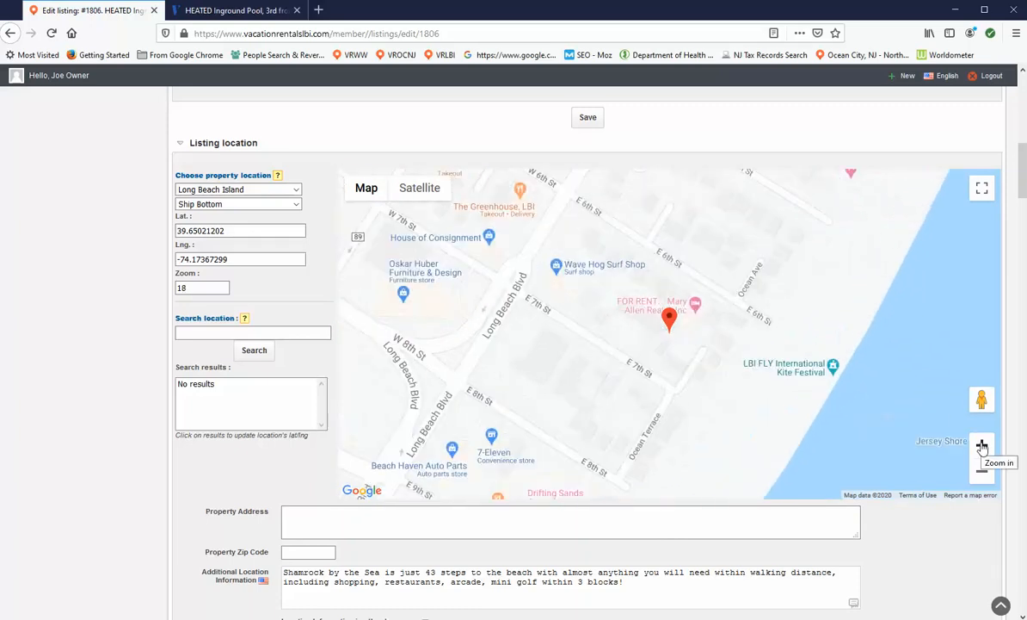
left_click_drag(670, 321, 658, 341)
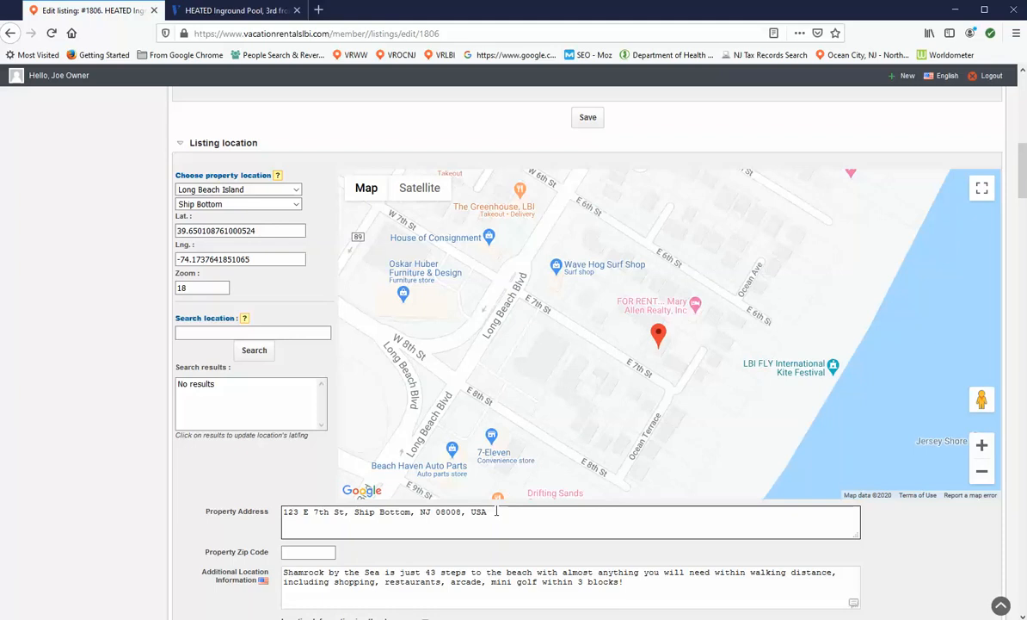
- Fill in the property's zip code under the listing location
scroll(192, 445, "down", 3)
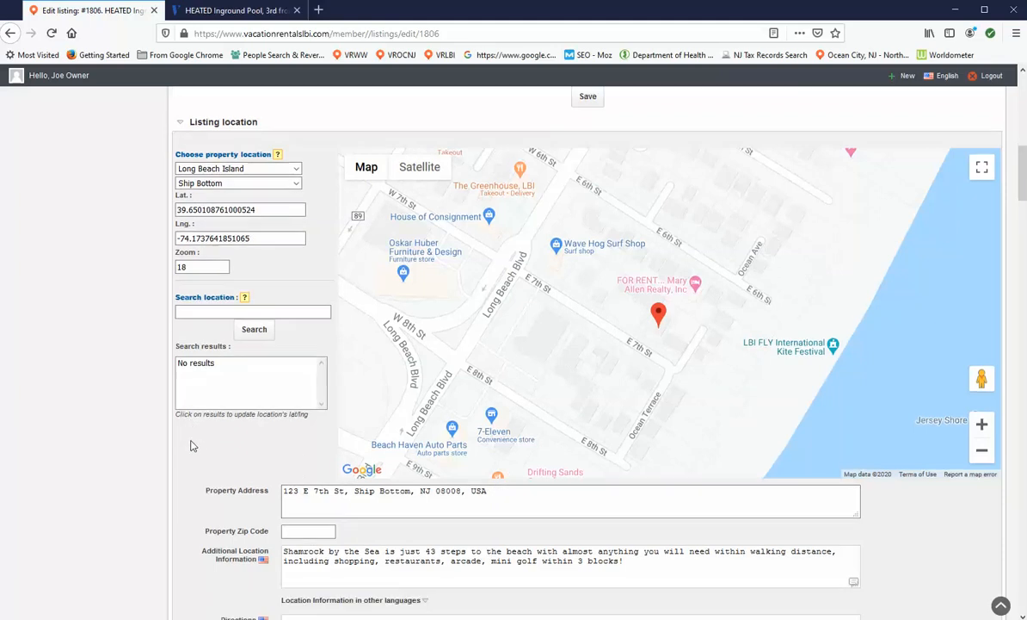
left_click(298, 423)
type("08008")
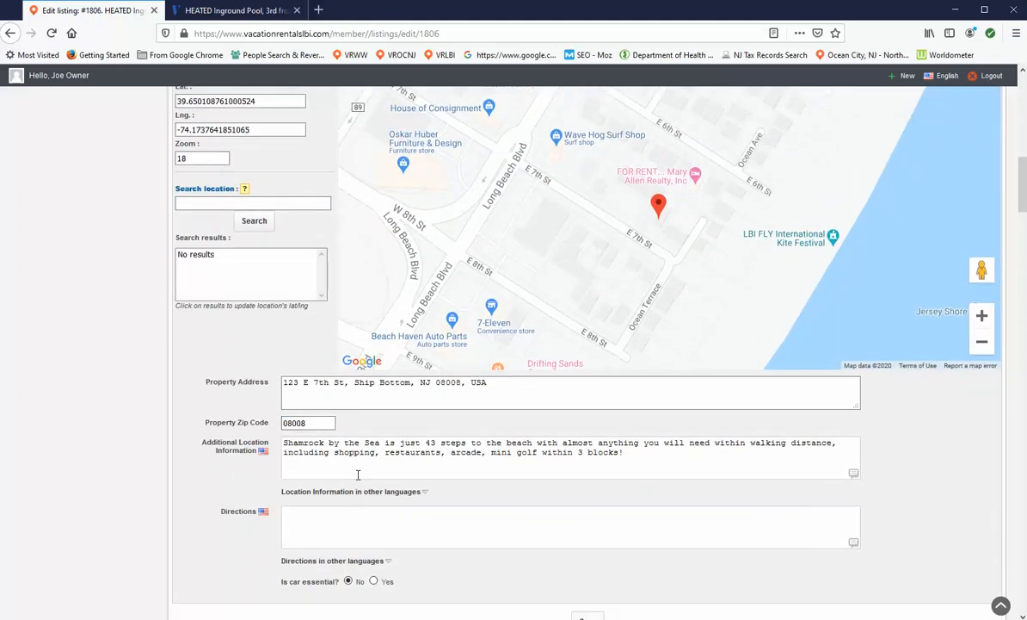
- Set the listing's location types to Ocean Block and Oceanside, and its vacation types to Beach Vacation and Family Vacations
scroll(228, 442, "down", 5)
scroll(228, 441, "down", 5)
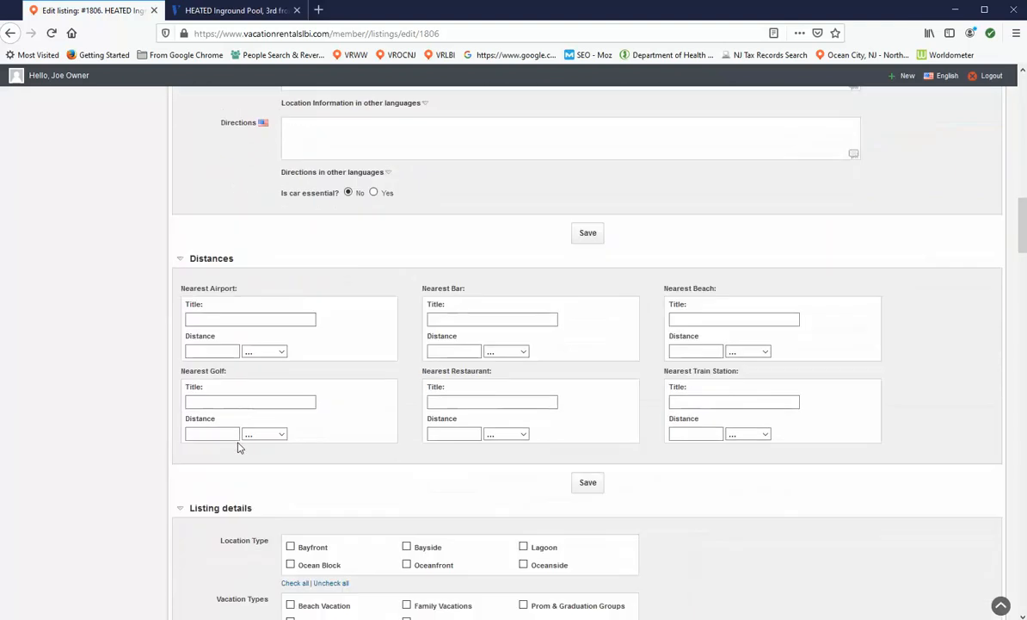
scroll(276, 434, "down", 3)
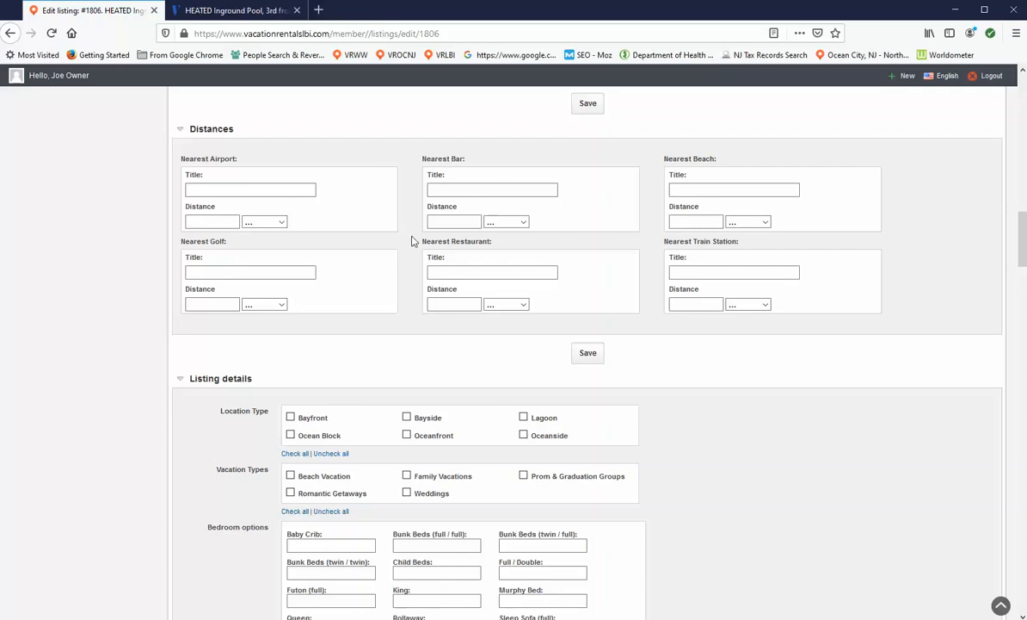
scroll(421, 298, "down", 2)
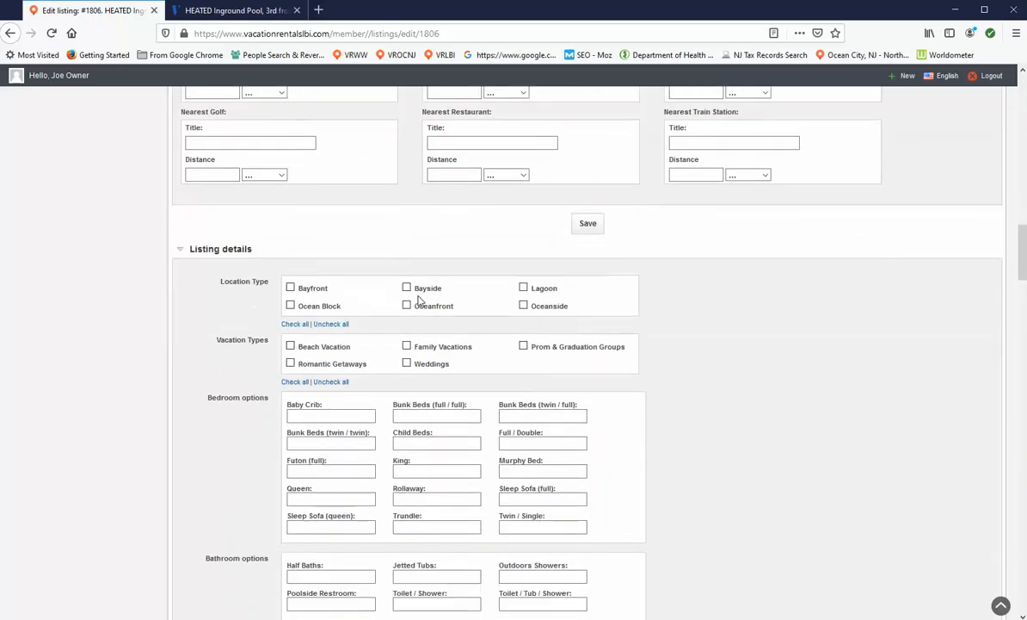
scroll(193, 258, "down", 1)
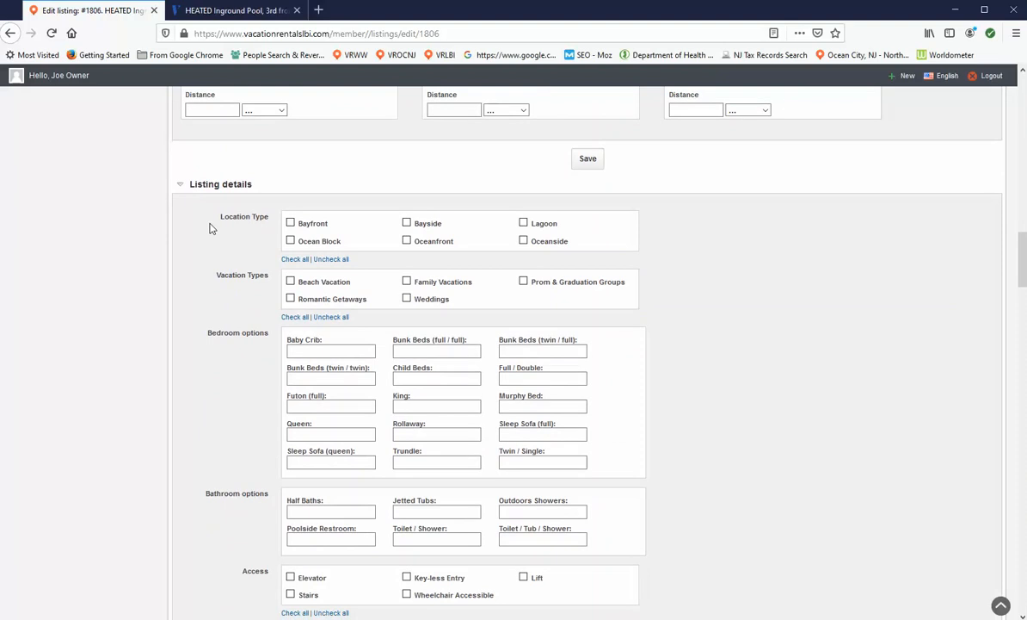
left_click(291, 242)
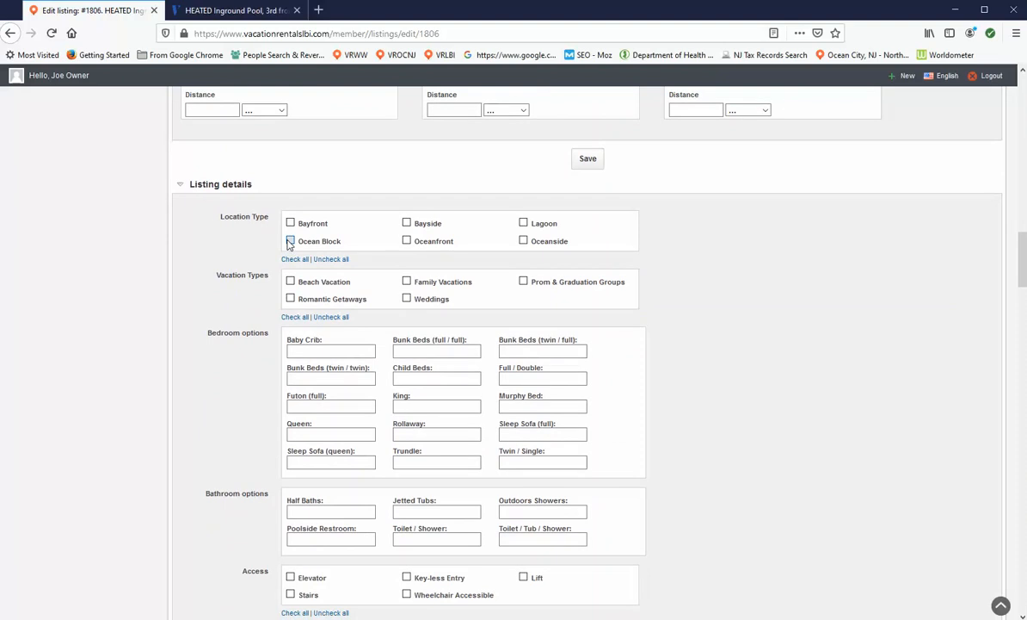
left_click(524, 241)
left_click(291, 282)
- Fill in the bedroom options with 1 King, 1 Queen, 1 Full / Double and 1 Twin / Single bed
scroll(255, 387, "down", 1)
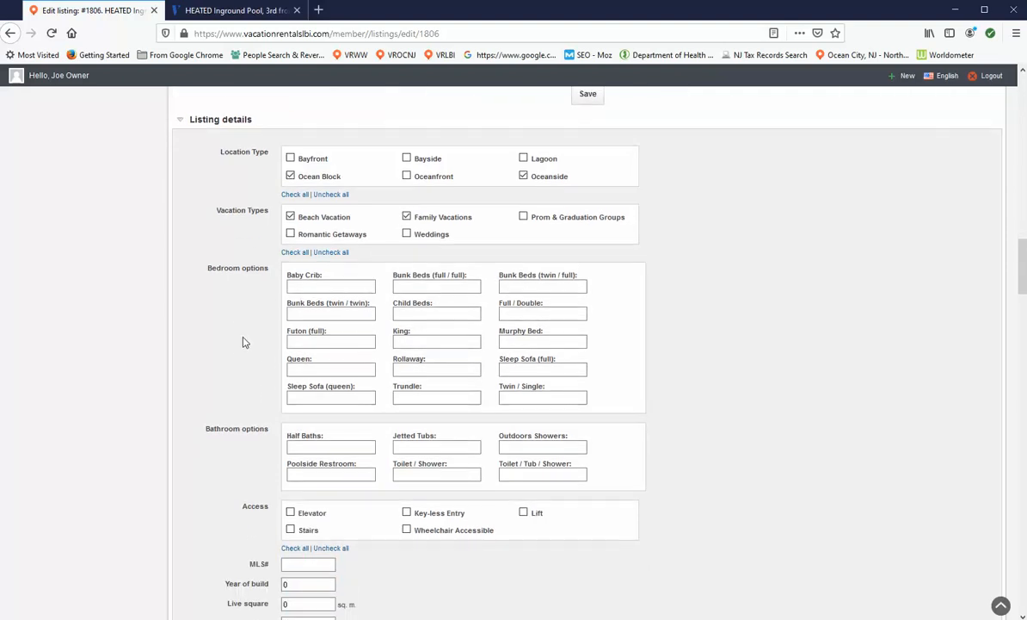
left_click(406, 339)
type("1")
left_click(305, 369)
type("1")
left_click(507, 313)
type("1")
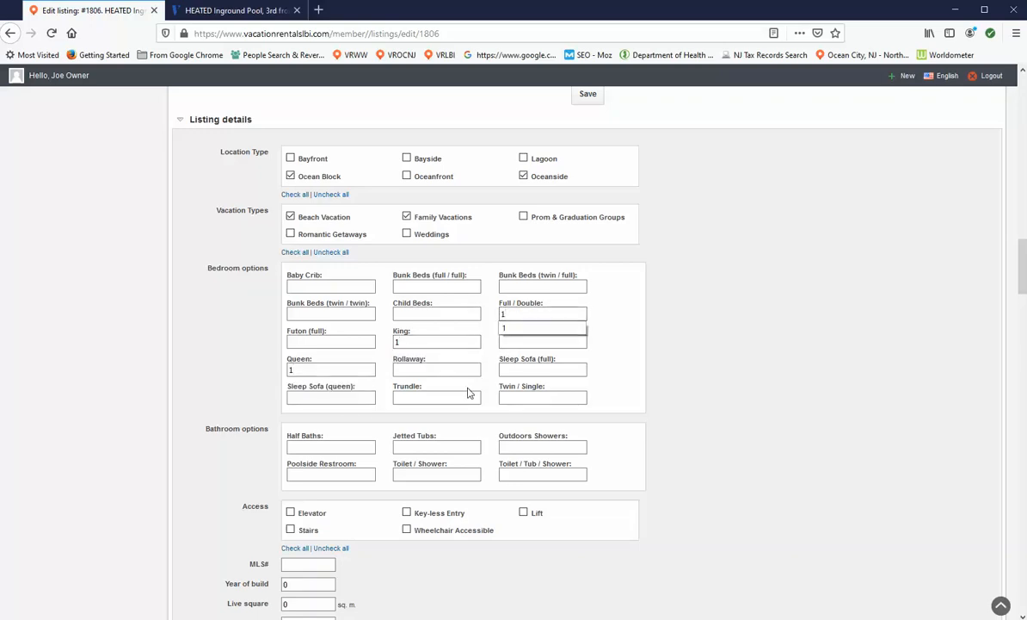
left_click(516, 396)
type("1")
- Fill in the bathroom options with 1 half bath and 2 Toilet / Shower bathrooms
scroll(237, 460, "down", 1)
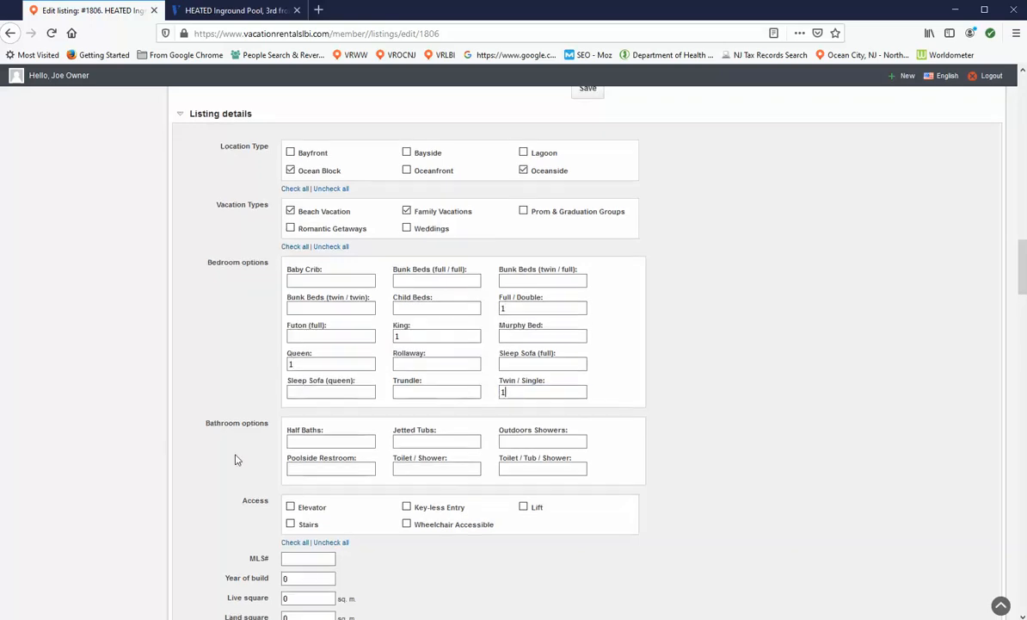
scroll(236, 460, "down", 3)
left_click(327, 318)
type("1")
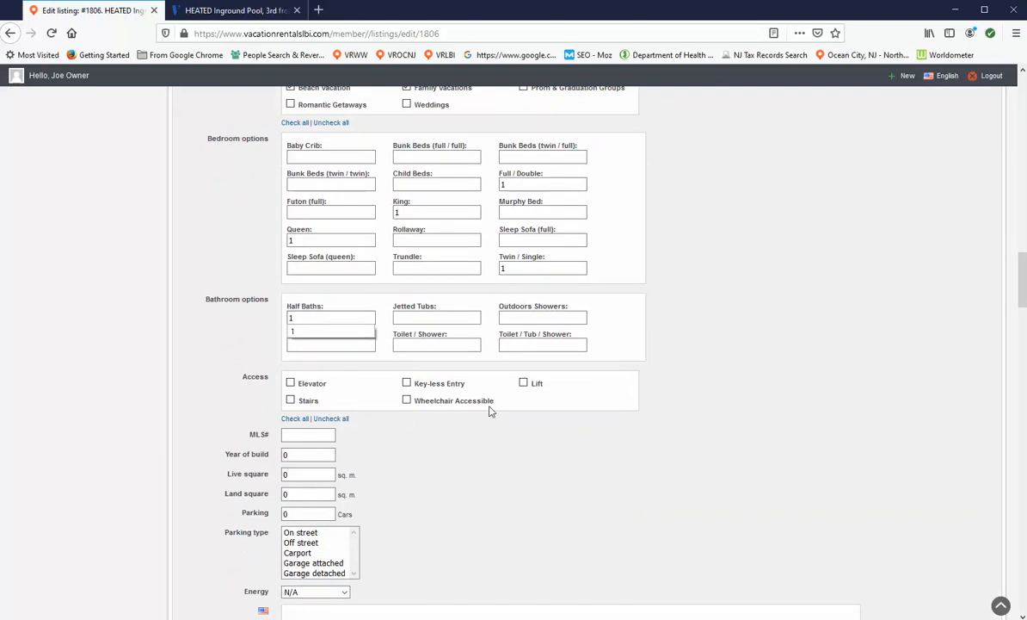
left_click(404, 347)
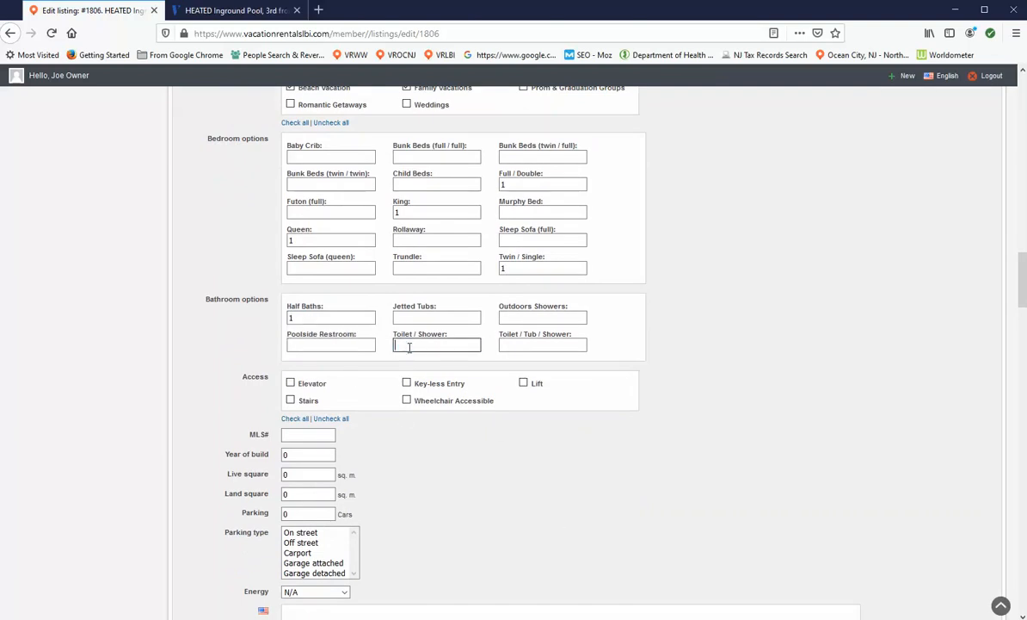
left_click(478, 460)
type("2")
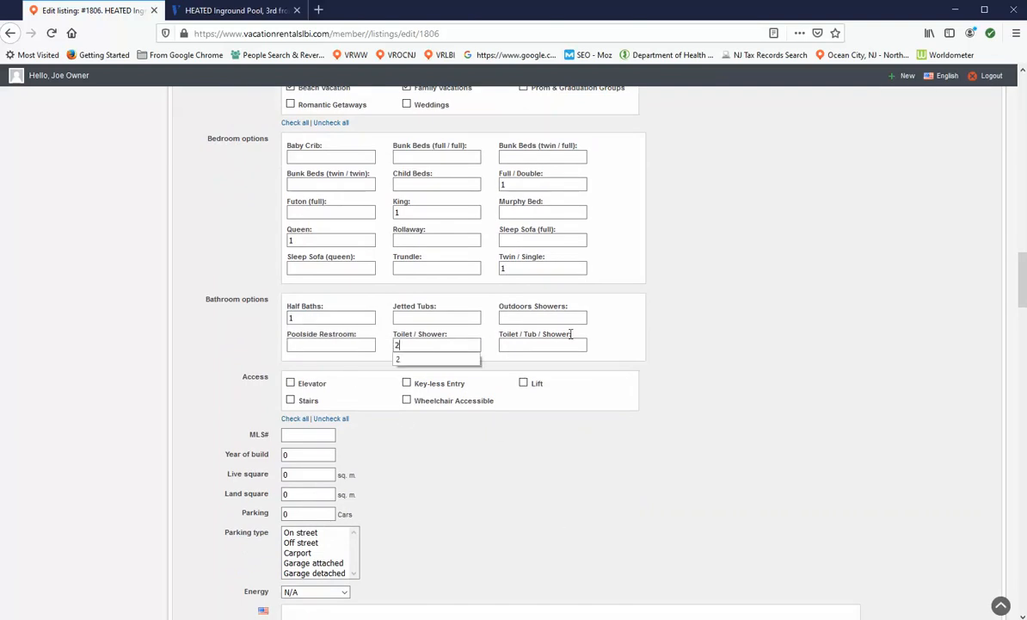
left_click(555, 454)
- Mark Elevator and Stairs as the property's access, and set parking to 2 cars with the Off street type
left_click(290, 383)
left_click(290, 399)
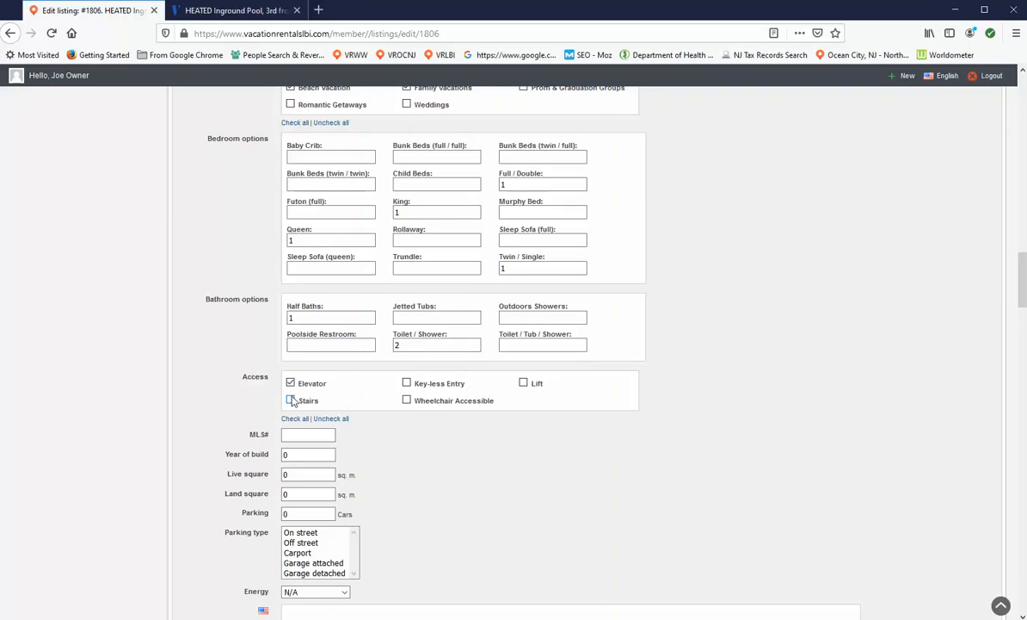
scroll(488, 463, "down", 1)
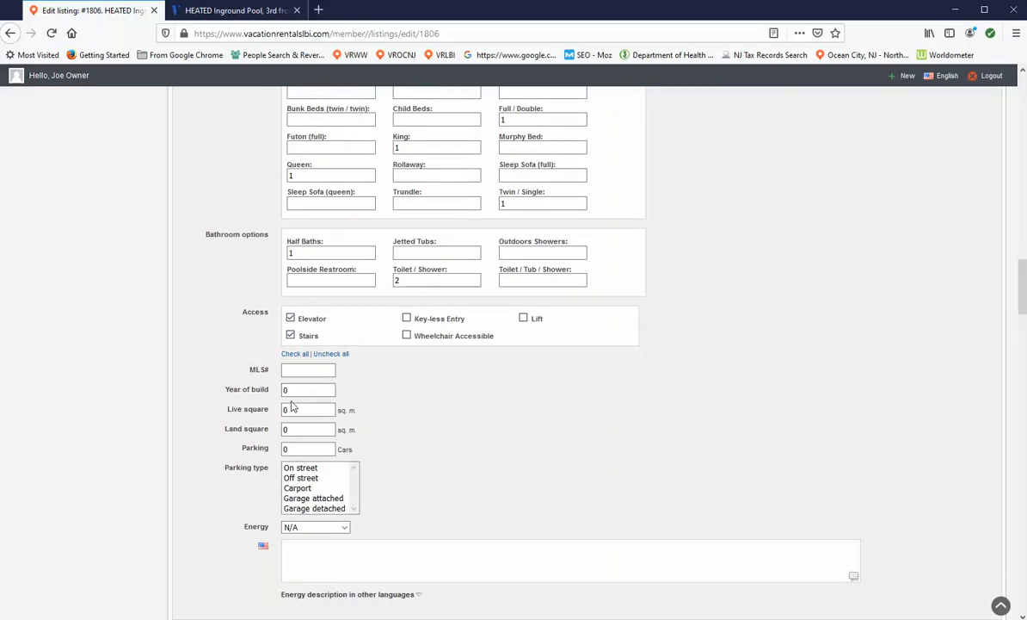
double_click(301, 450)
type("2")
left_click(301, 478)
- Select Air Conditioning, Rooftop Deck, Washer / Dryer, Elevator, WiFi and Pool as the listing's popular amenities
scroll(535, 443, "down", 3)
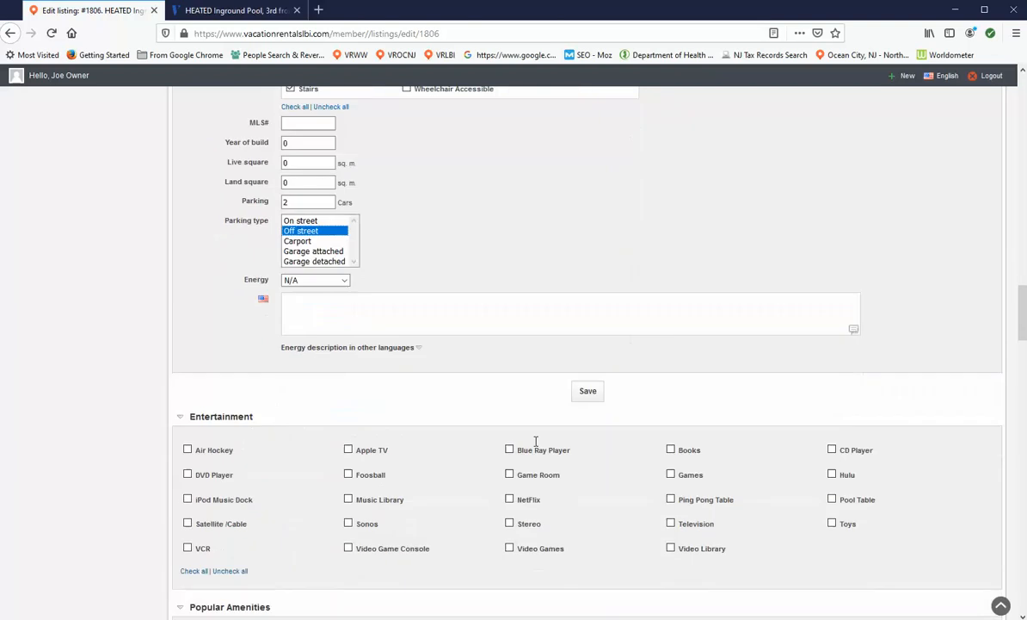
scroll(429, 356, "down", 2)
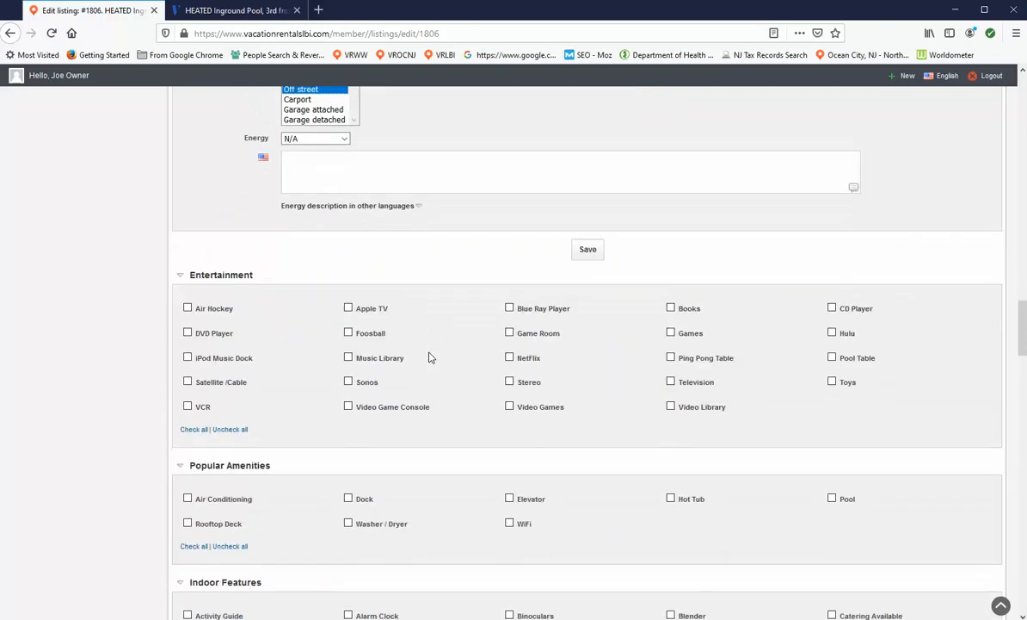
scroll(429, 356, "down", 1)
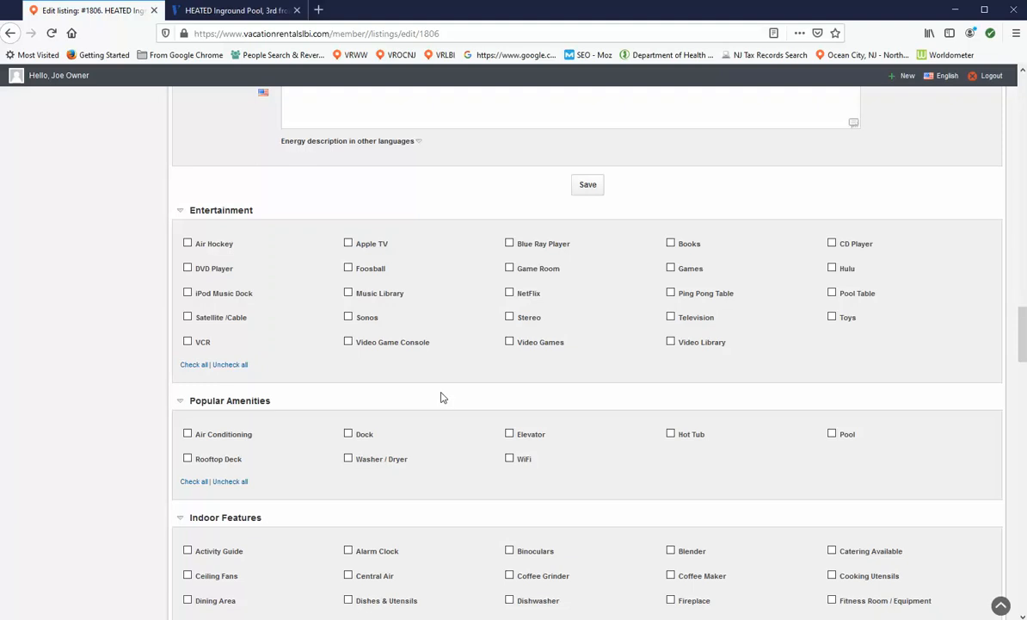
scroll(441, 396, "down", 1)
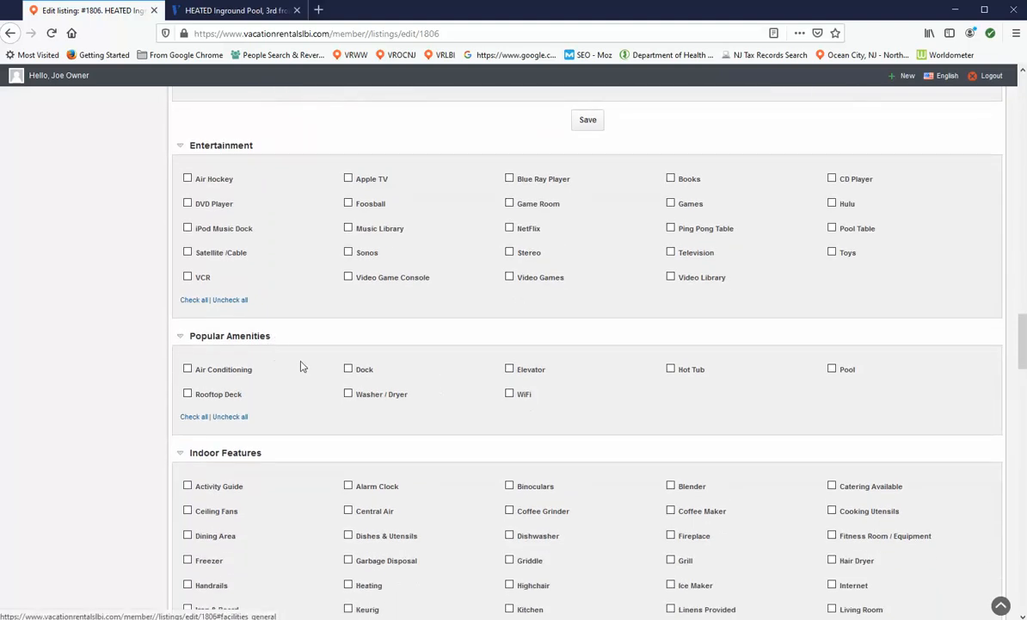
left_click(188, 369)
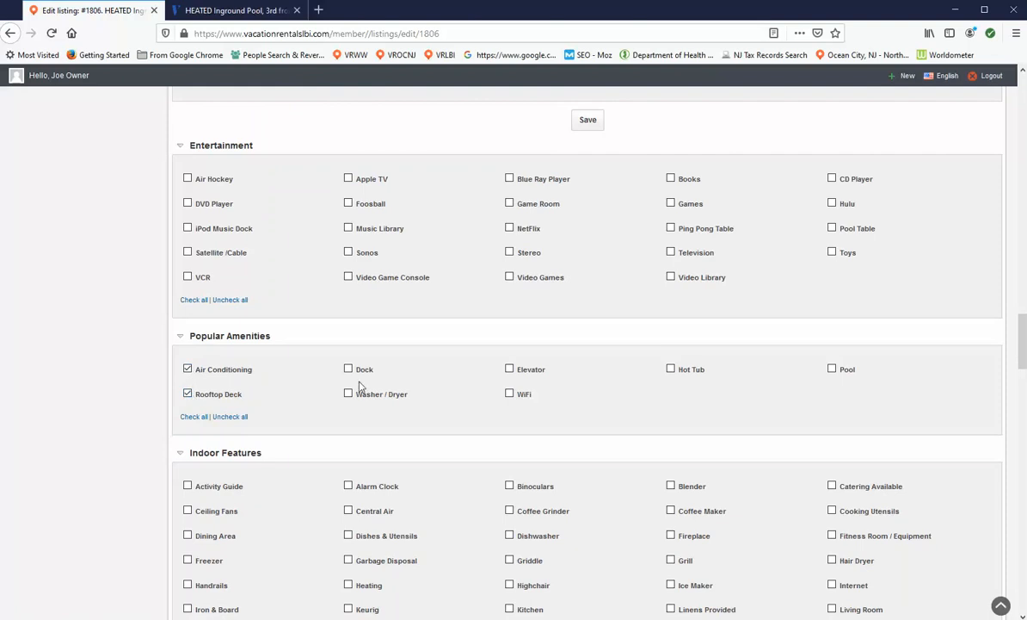
left_click(349, 393)
left_click(509, 368)
left_click(509, 393)
left_click(832, 369)
- Look through the indoor and outdoor features, local activities, nearby attractions and services sections down to the policies
scroll(582, 379, "down", 2)
scroll(451, 430, "down", 4)
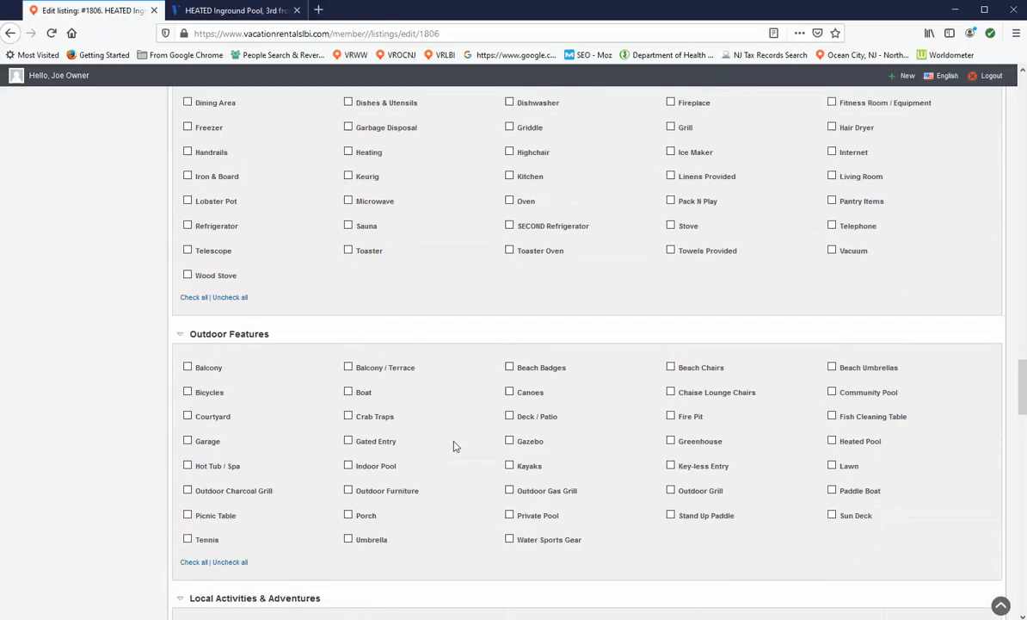
scroll(502, 436, "down", 4)
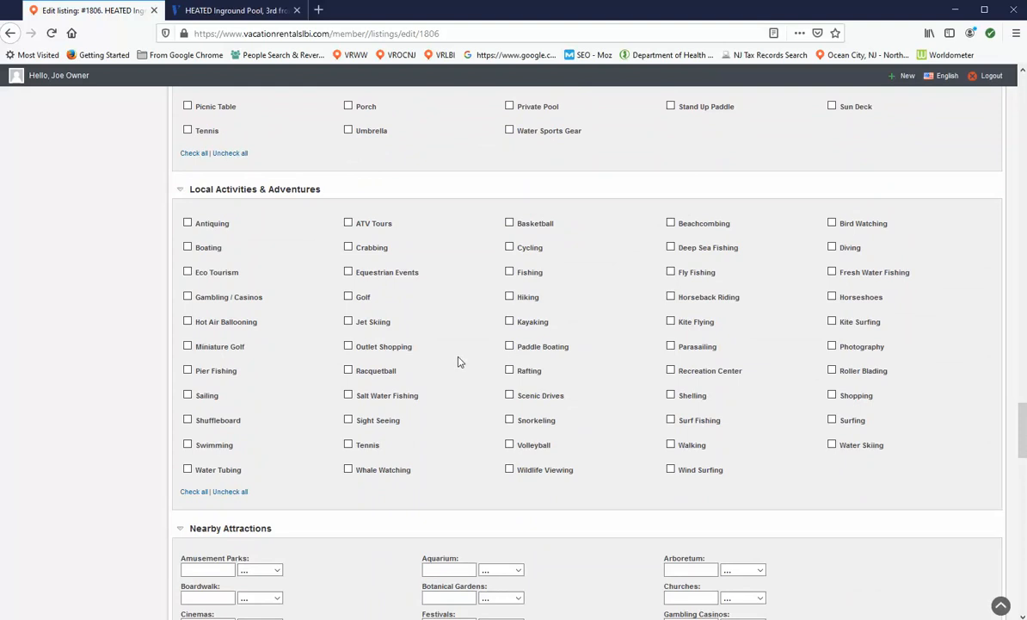
scroll(459, 361, "down", 1)
scroll(422, 352, "down", 1)
scroll(372, 340, "down", 2)
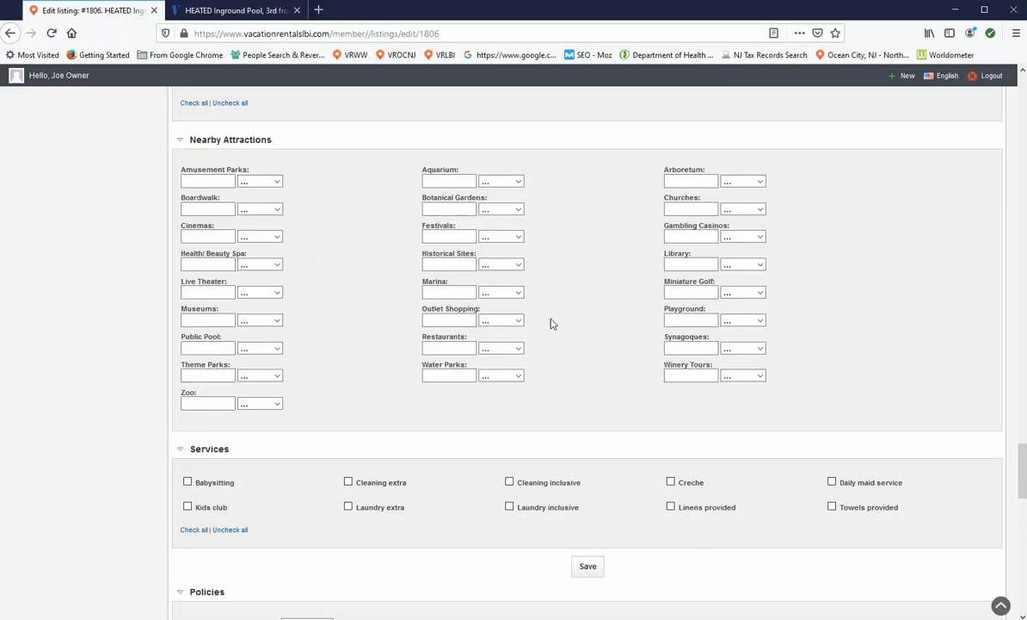
scroll(567, 326, "down", 1)
scroll(567, 326, "down", 2)
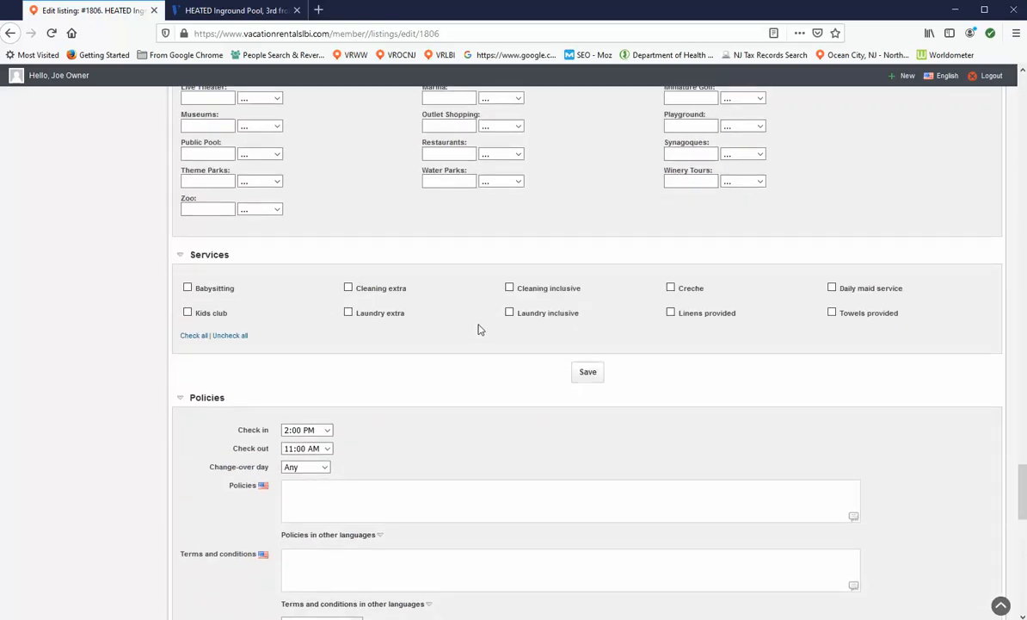
scroll(424, 334, "down", 2)
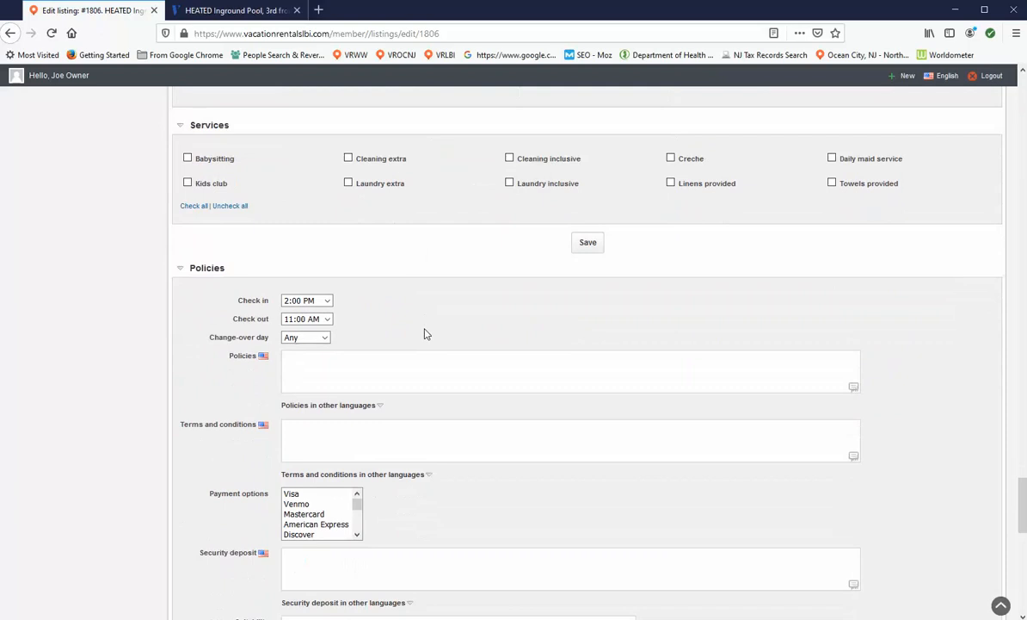
- Set the change-over day in the policies to Saturday
scroll(424, 334, "down", 1)
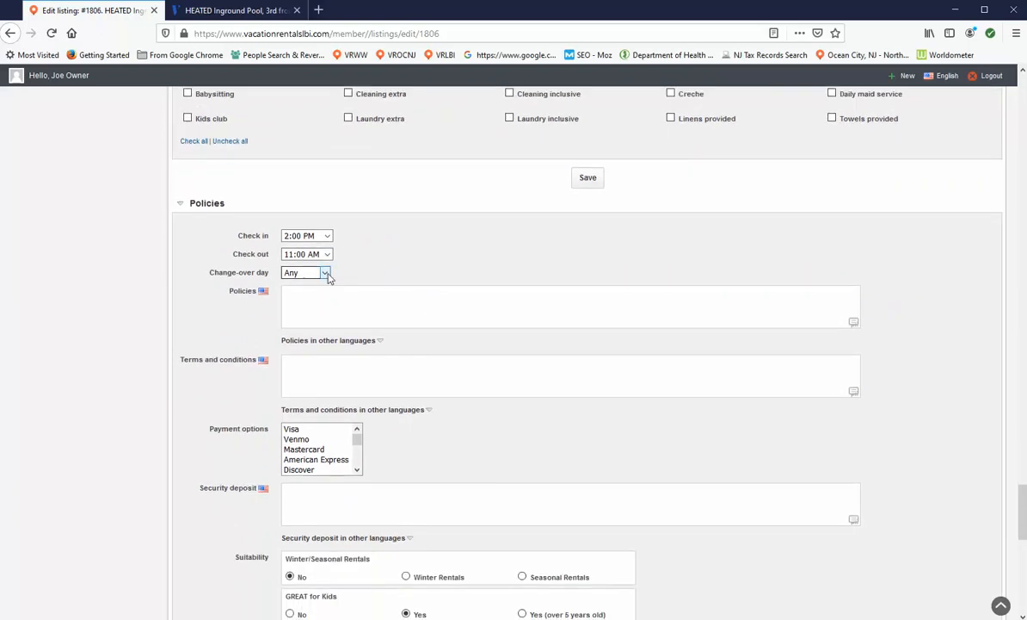
left_click(324, 272)
left_click(318, 318)
- Select Checks, Cash, Mastercard, American Express and Discover among the payment options, and enter a $500 security deposit
scroll(242, 310, "down", 1)
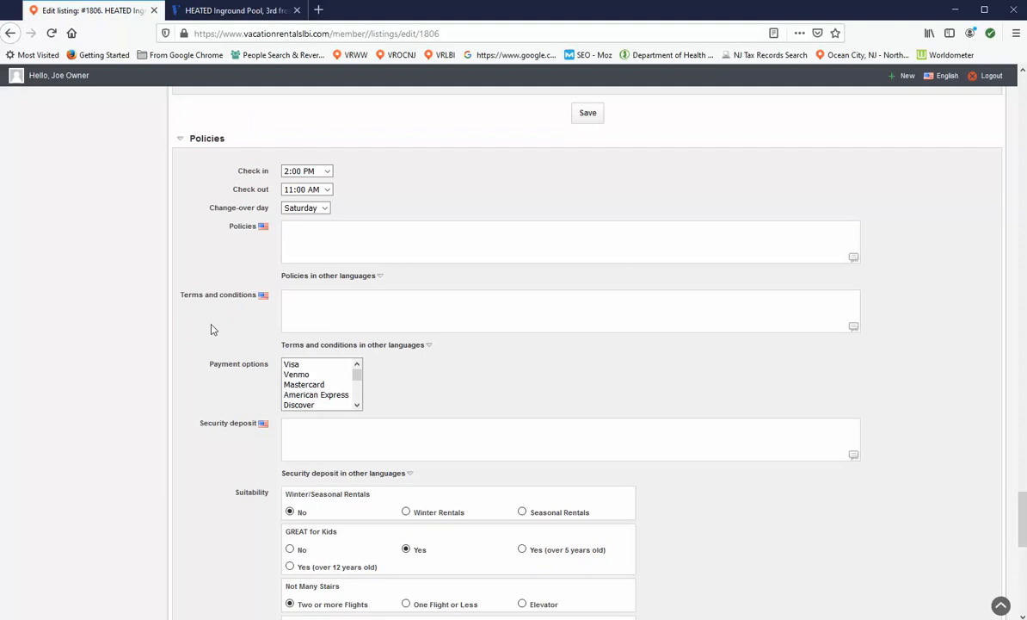
scroll(241, 325, "down", 1)
scroll(358, 319, "down", 1)
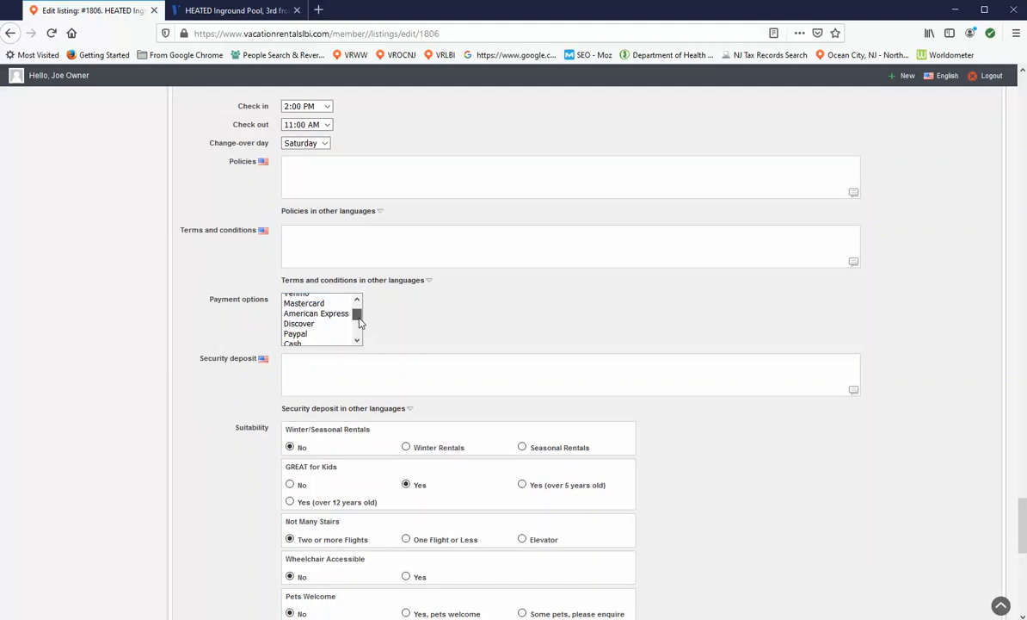
left_click_drag(358, 315, 358, 333)
left_click(296, 320)
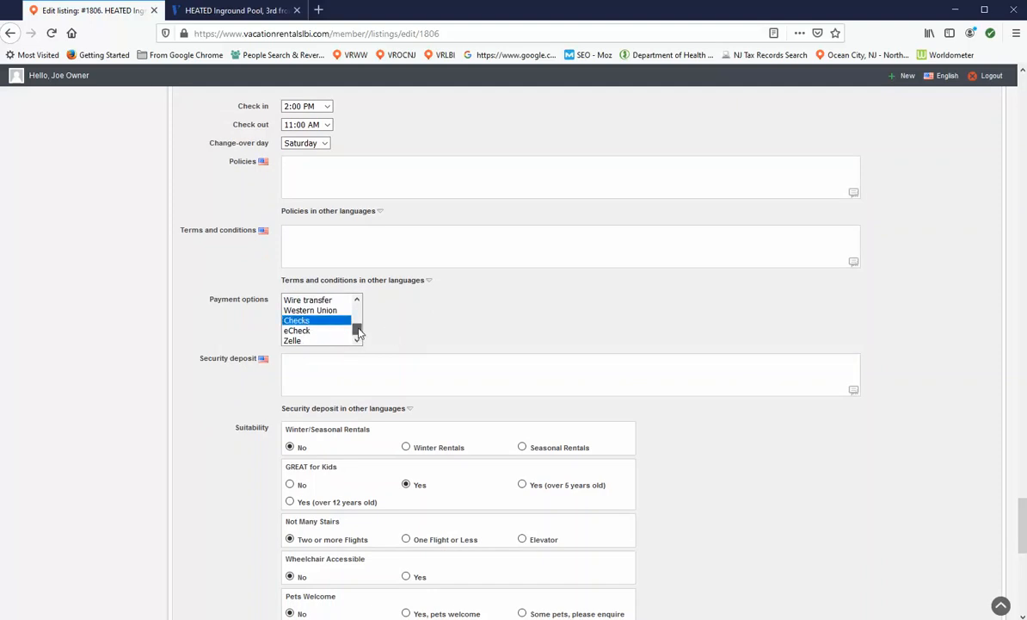
left_click_drag(358, 333, 359, 327)
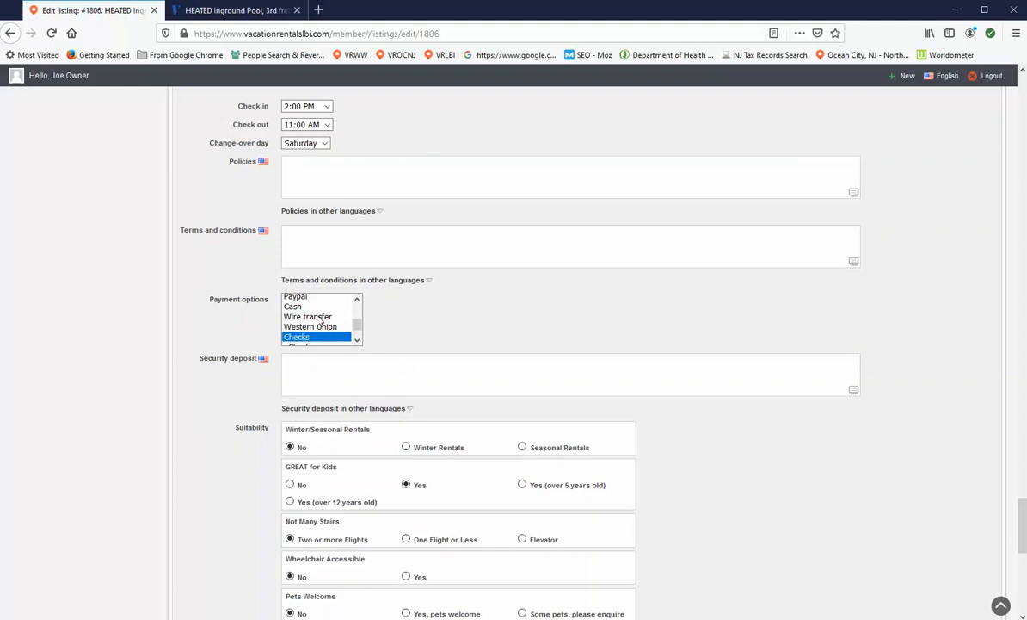
left_click(292, 307, "ctrl")
mouse_move(359, 328)
left_mouse_down()
mouse_move(357, 307)
mouse_move(359, 319)
left_mouse_up()
left_click(301, 311, "ctrl")
left_click(317, 298, "ctrl")
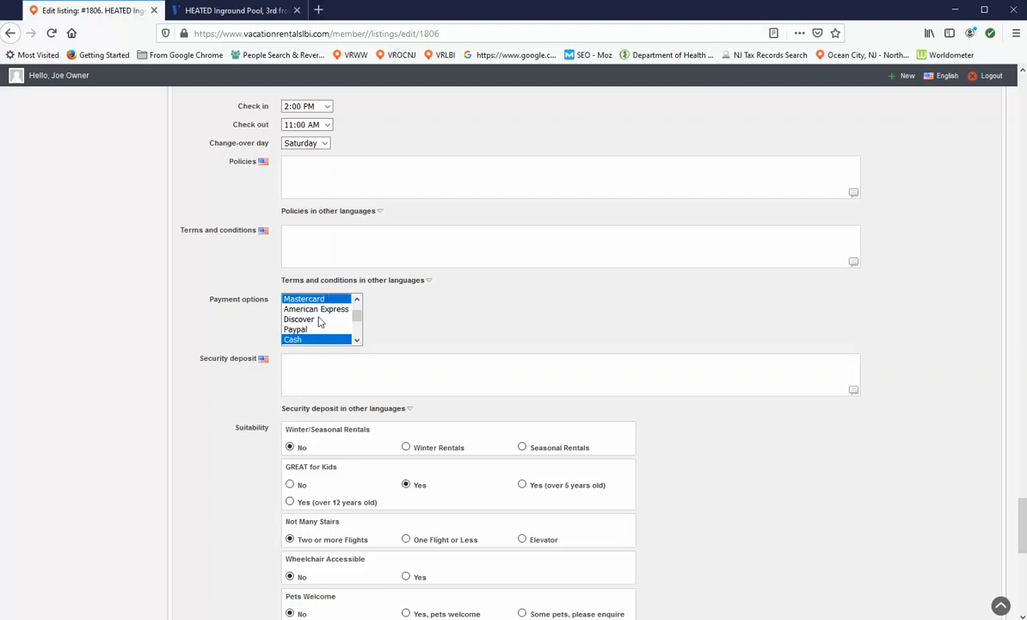
left_click(313, 320, "ctrl")
left_click(316, 309, "ctrl")
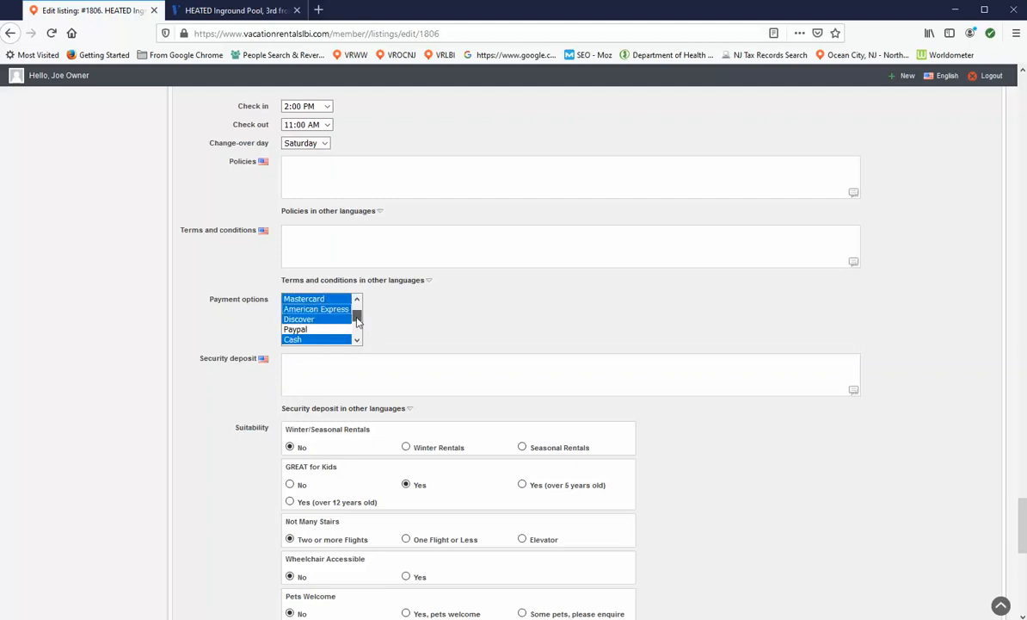
left_click_drag(359, 320, 355, 331)
left_click(317, 301, "ctrl")
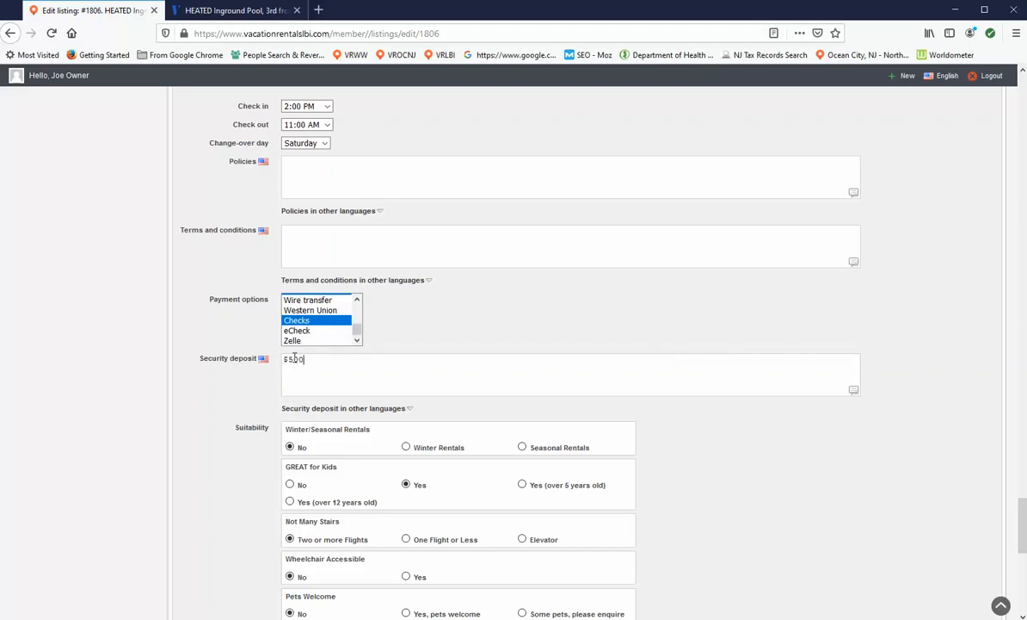
- Set the Not Many Stairs suitability to Elevator and save the listing
scroll(199, 378, "down", 3)
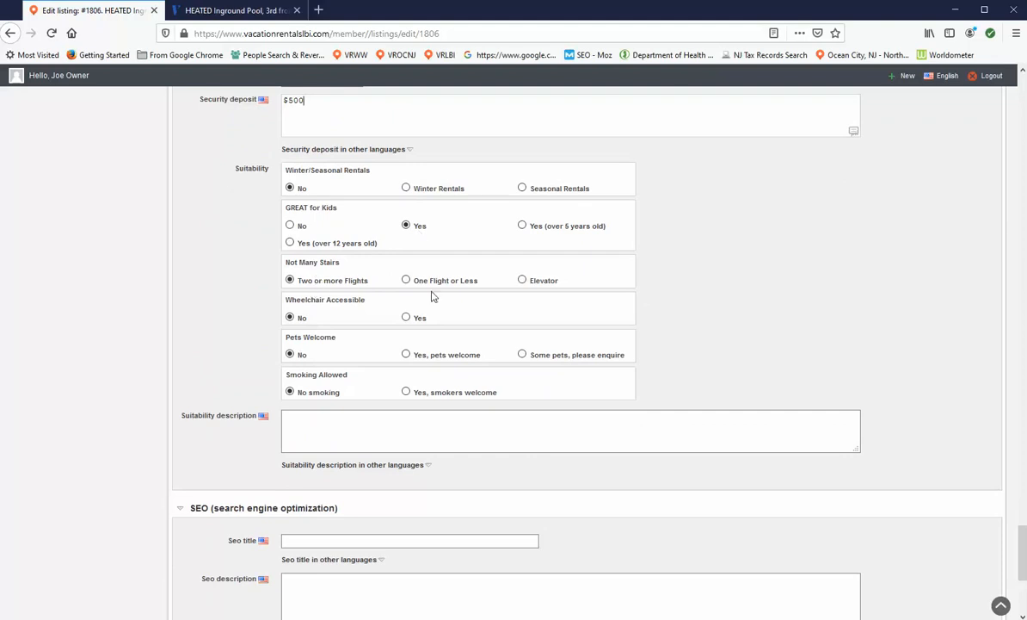
left_click(522, 280)
scroll(343, 399, "down", 3)
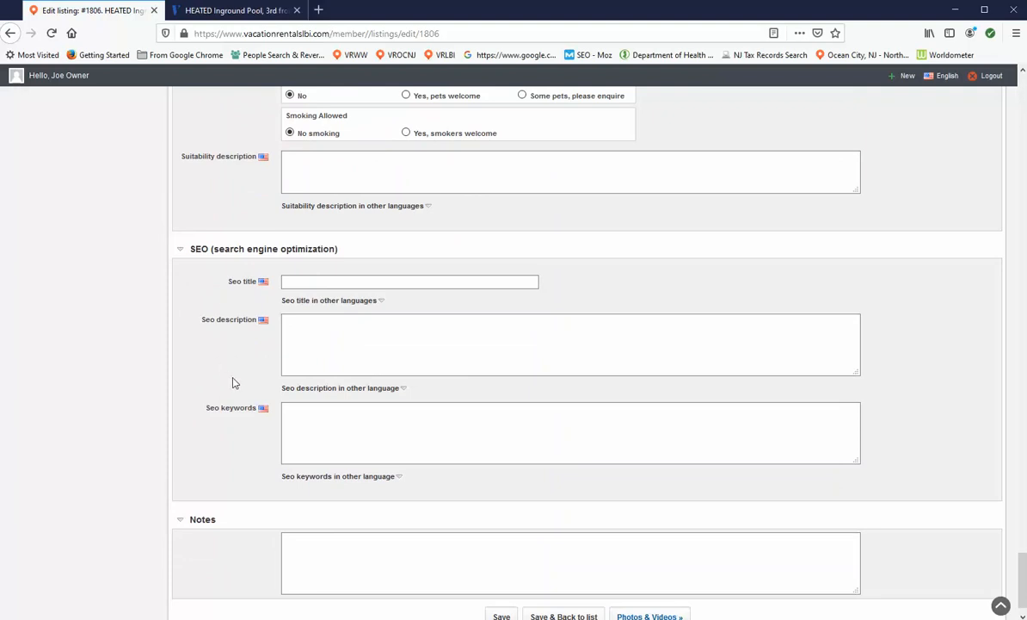
scroll(235, 384, "down", 1)
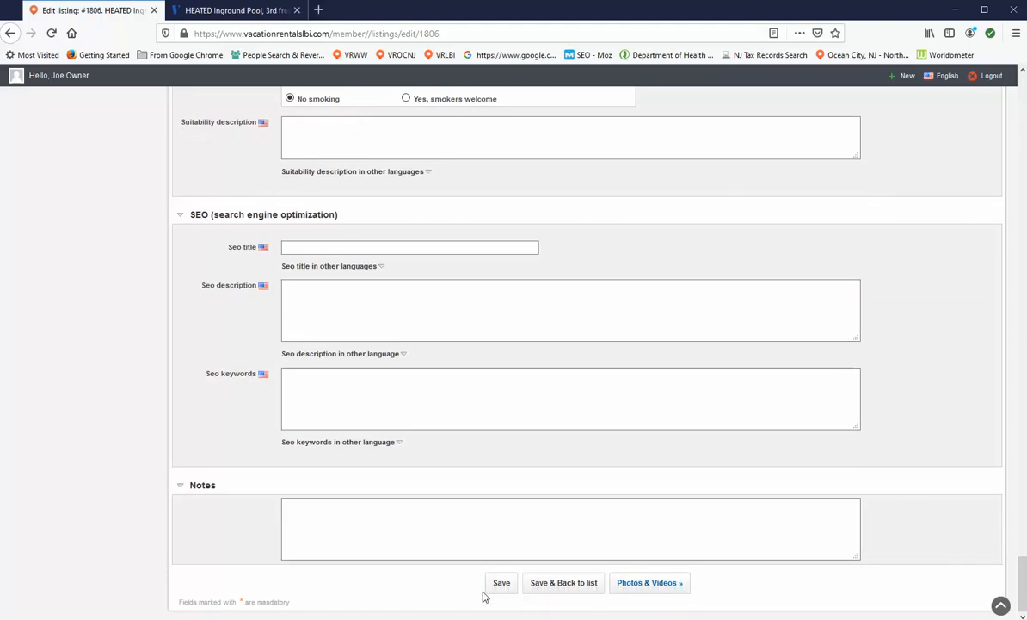
left_click(502, 585)
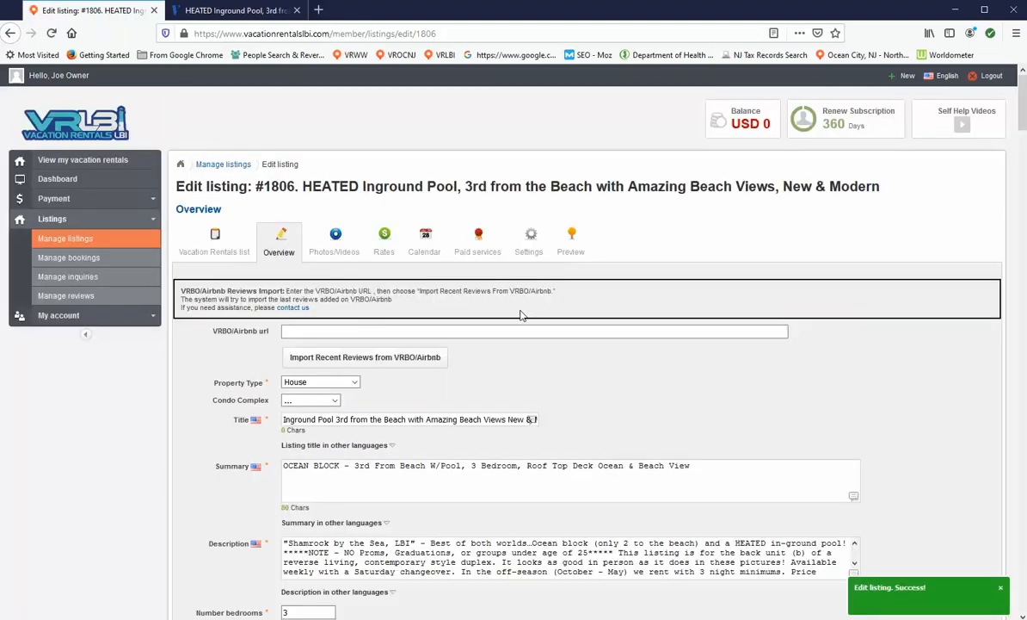
- Open the listing's photos and move the sandy beach photo from the second row to second place in the order
left_click(332, 258)
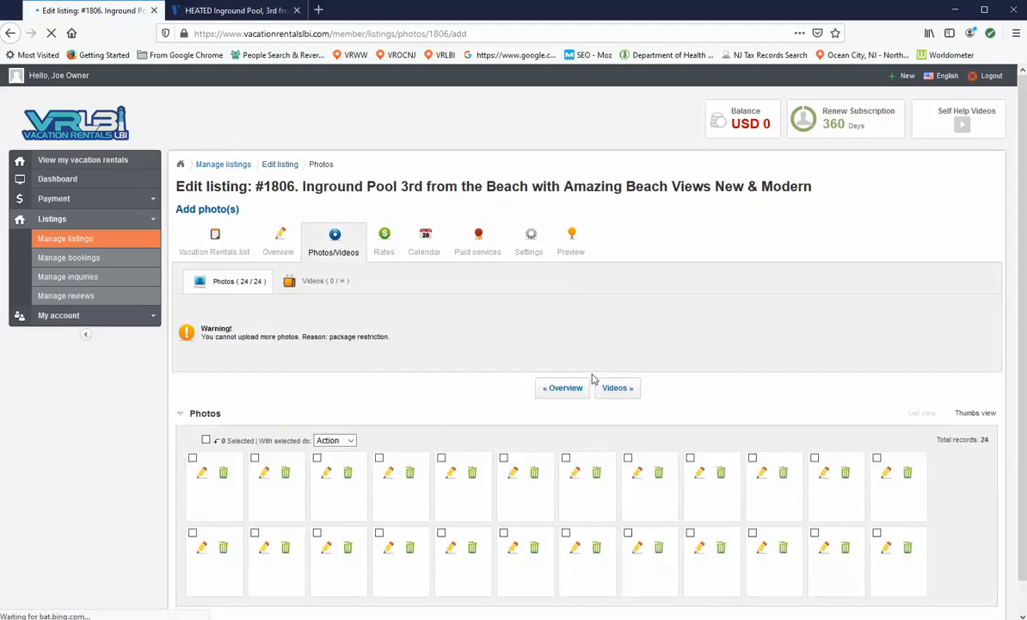
scroll(592, 377, "down", 2)
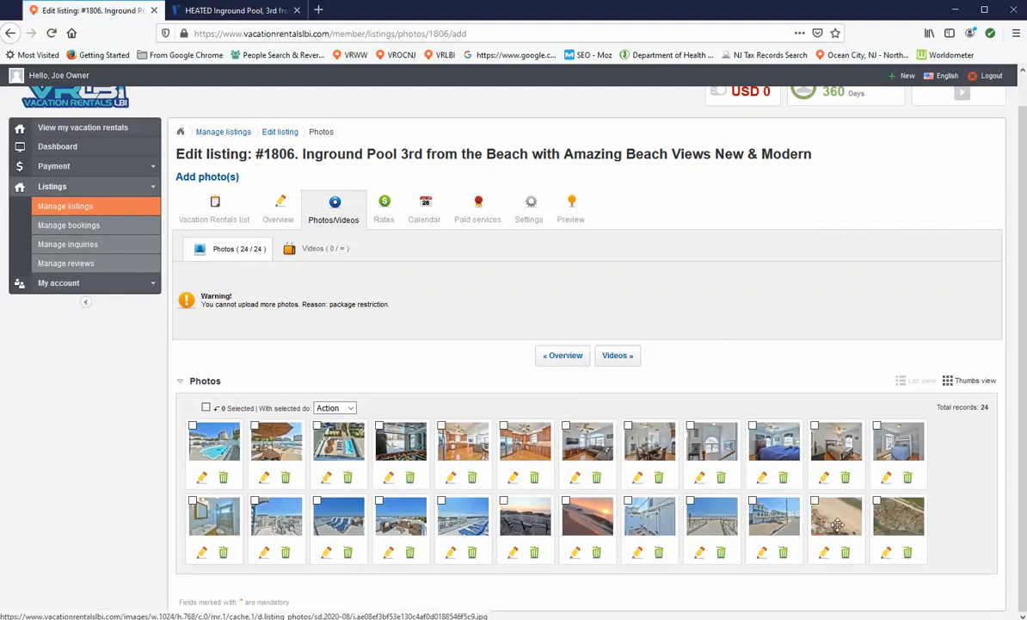
left_click_drag(824, 522, 211, 442)
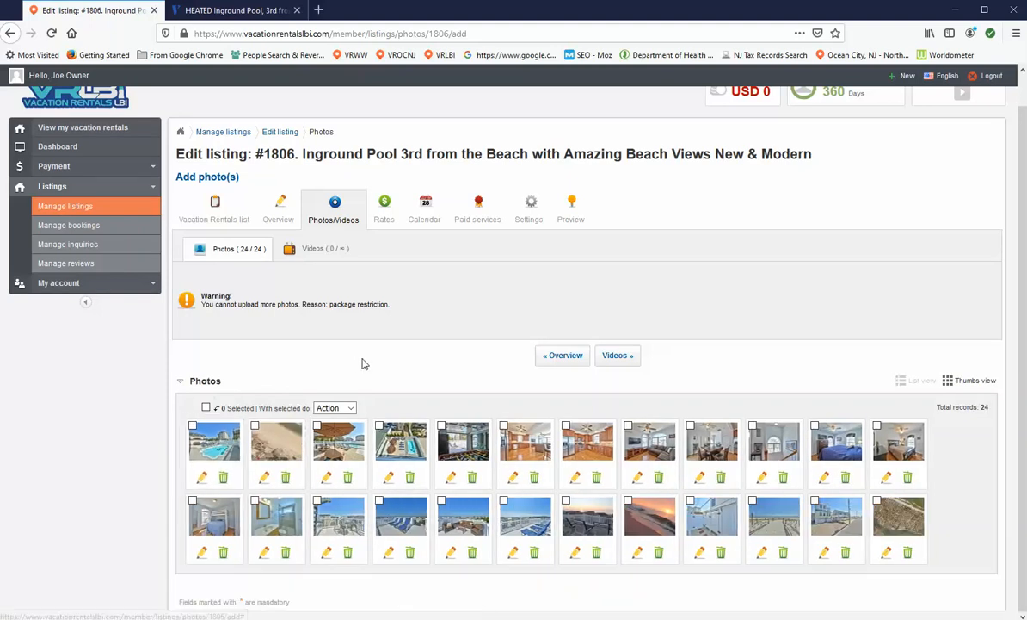
- Examine the listing's rate form and rates calendar, its availability calendar with the booking fields, and the paid services
left_click(384, 221)
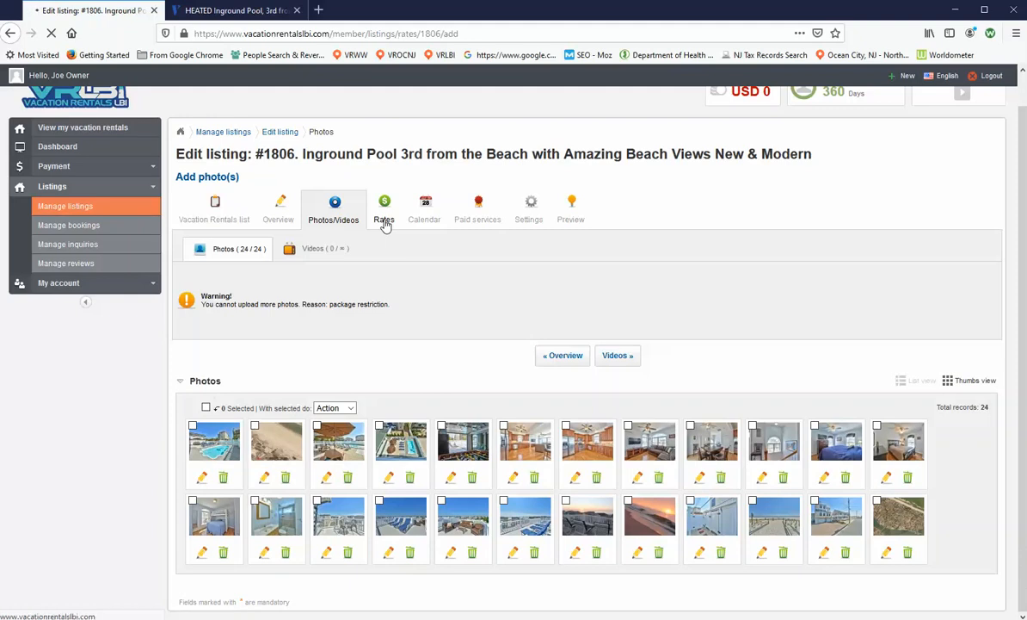
scroll(528, 389, "down", 5)
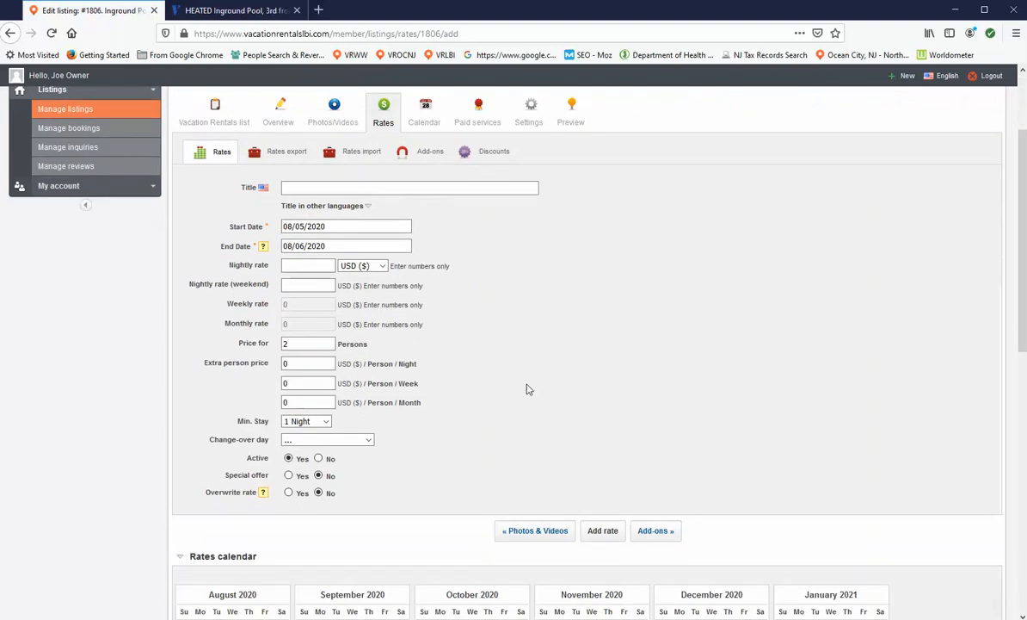
scroll(505, 390, "down", 3)
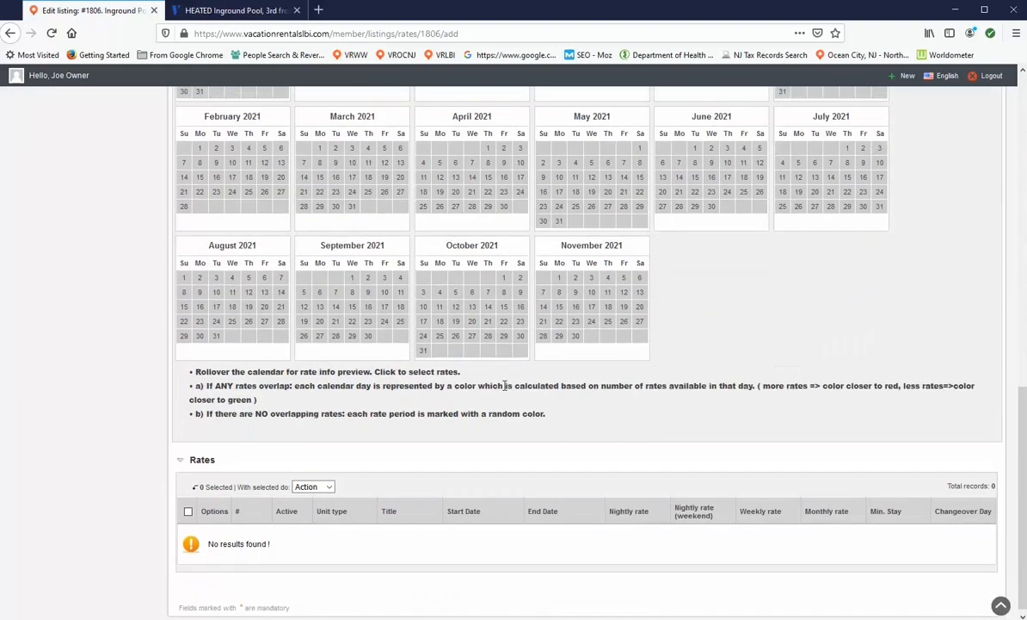
scroll(505, 390, "up", 8)
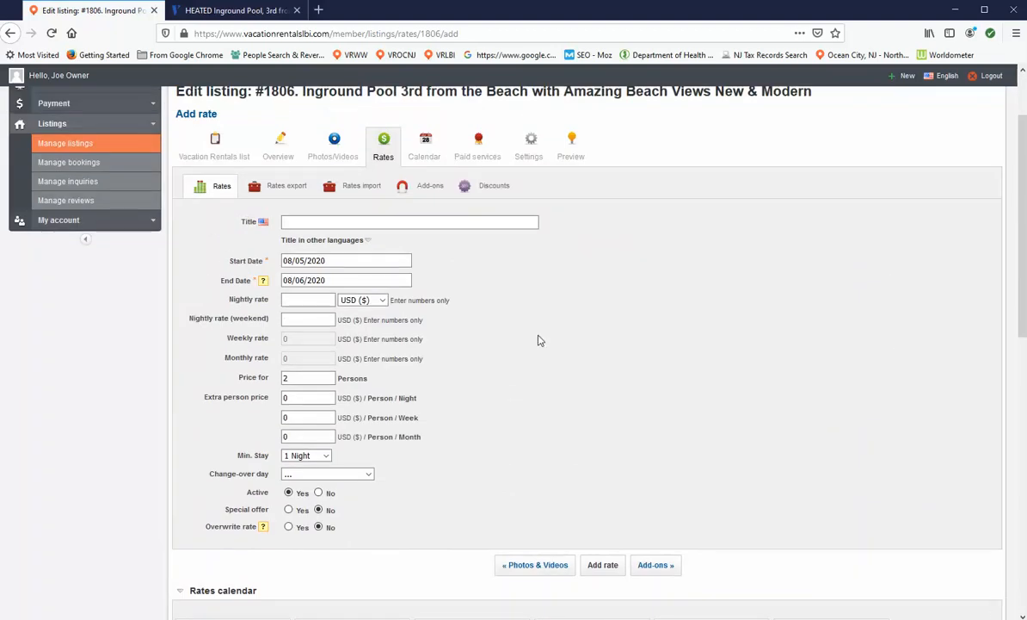
left_click(424, 162)
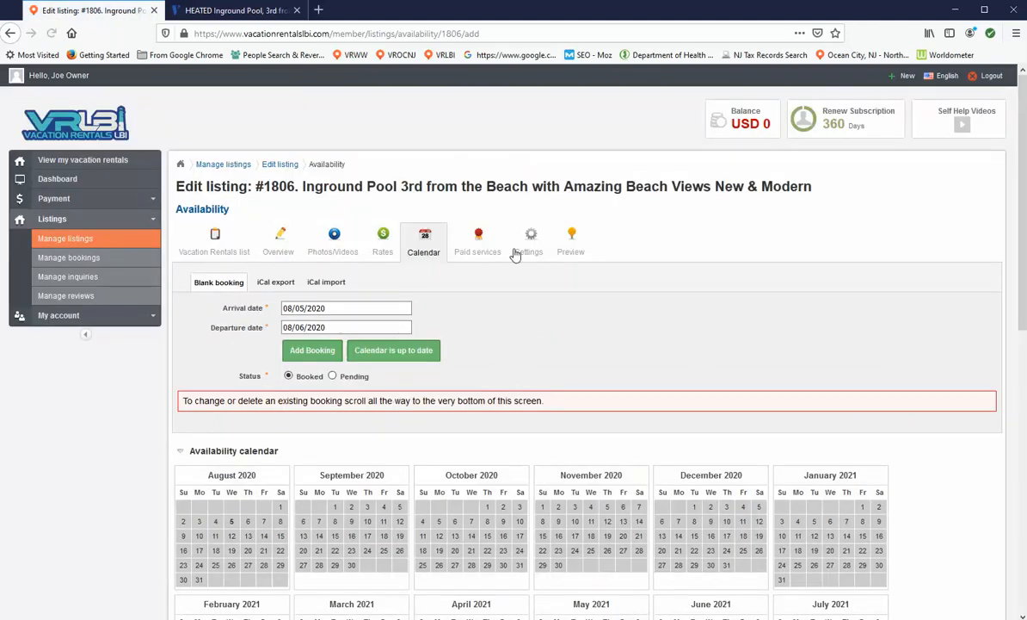
scroll(591, 317, "down", 3)
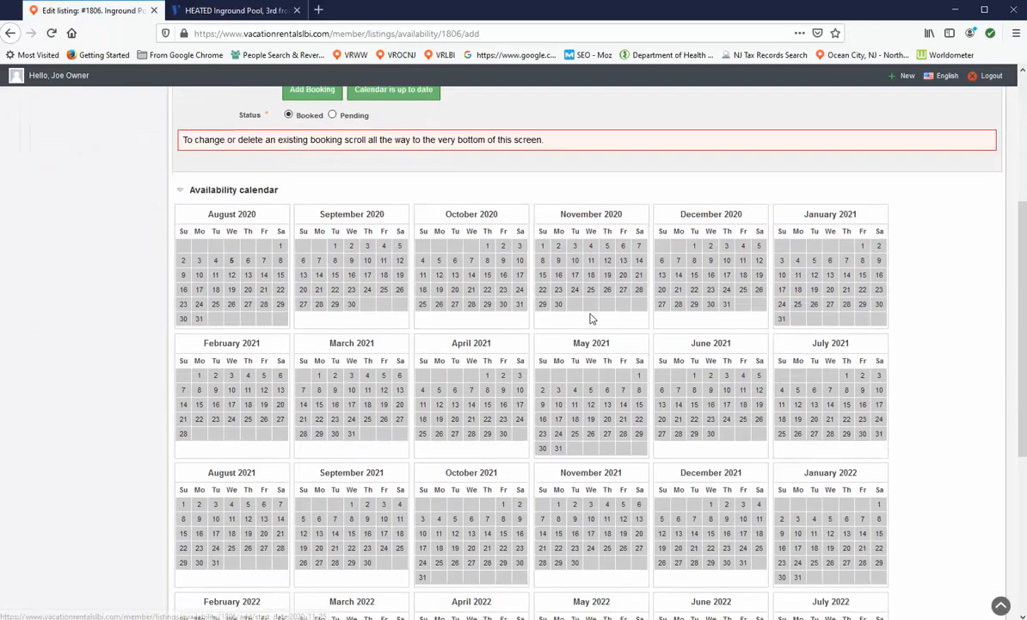
scroll(591, 318, "down", 2)
scroll(591, 320, "up", 4)
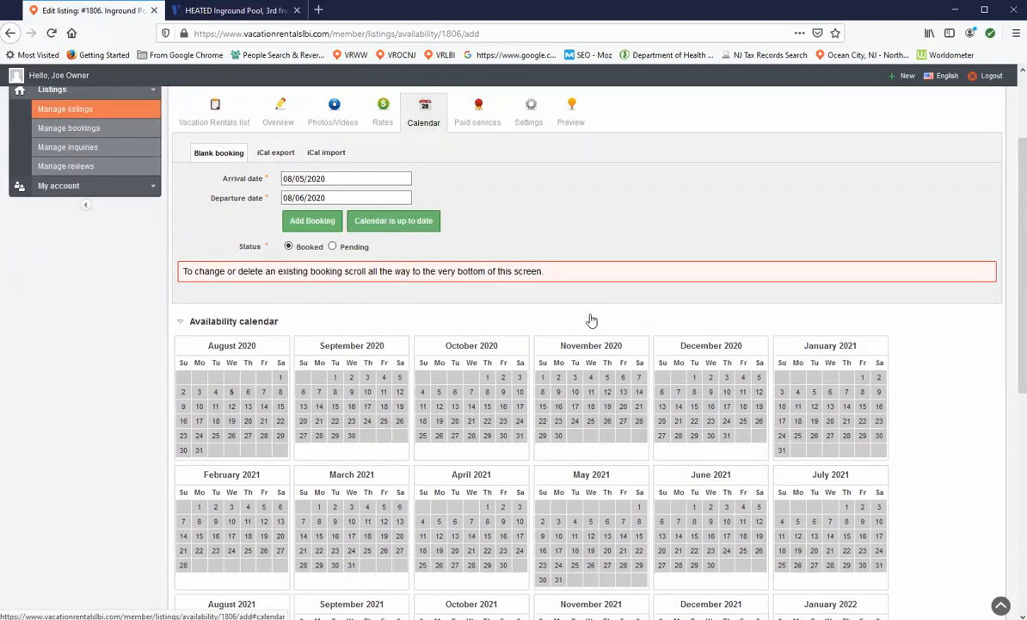
scroll(591, 318, "up", 2)
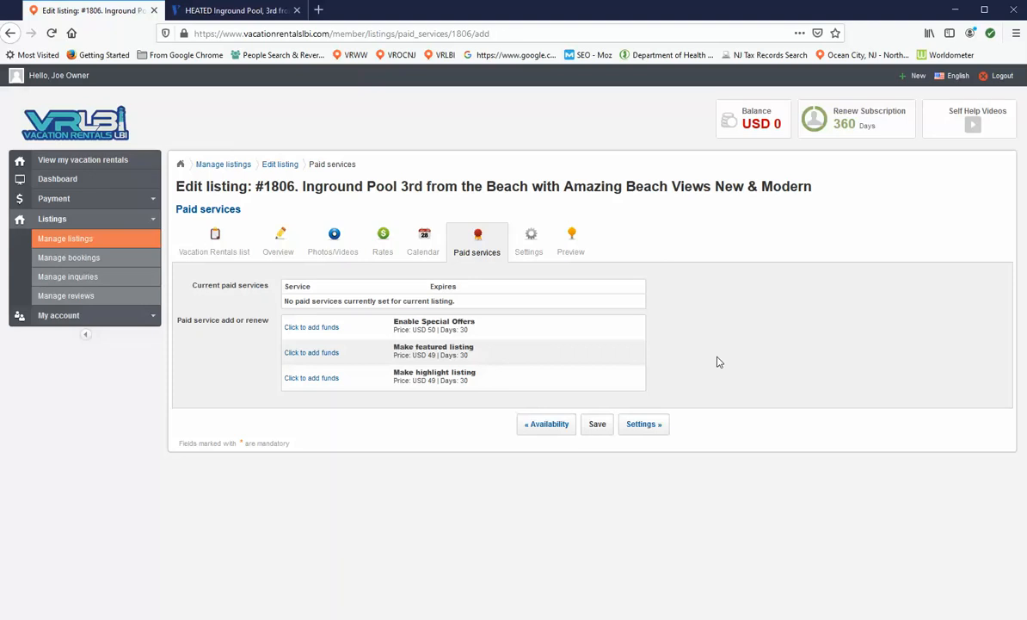
- Return to the managed listings and set the selected Inground Pool listing to Active with the bulk action
left_click(63, 244)
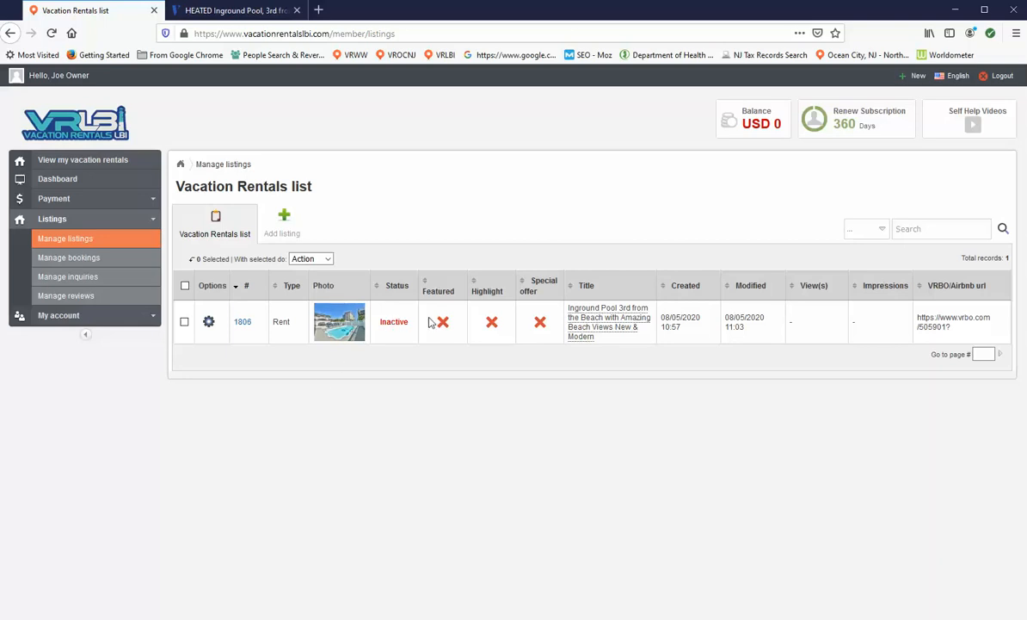
left_click(184, 322)
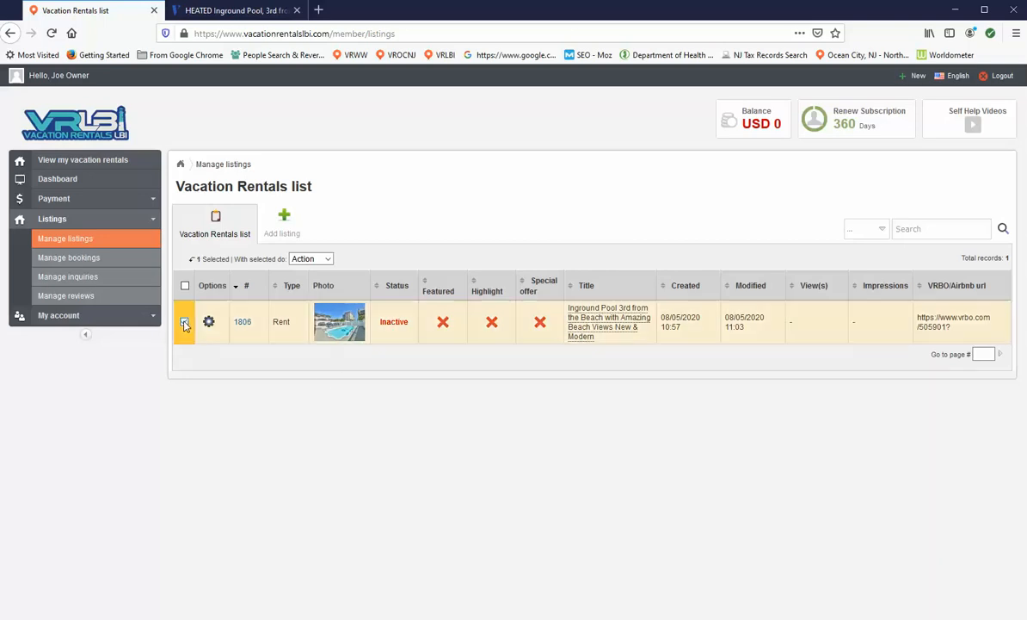
left_click(327, 259)
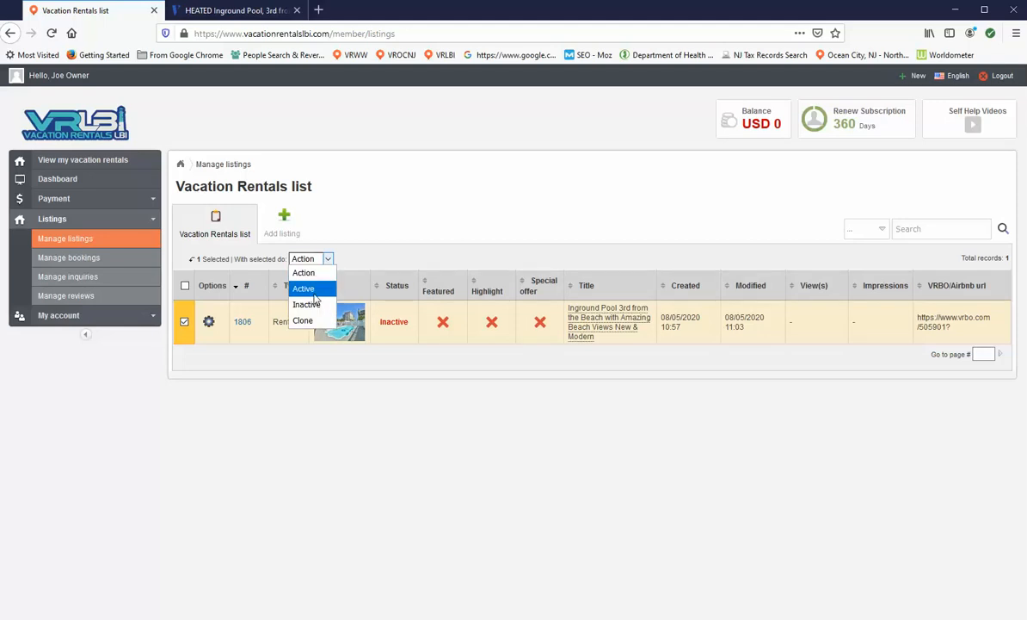
left_click(314, 296)
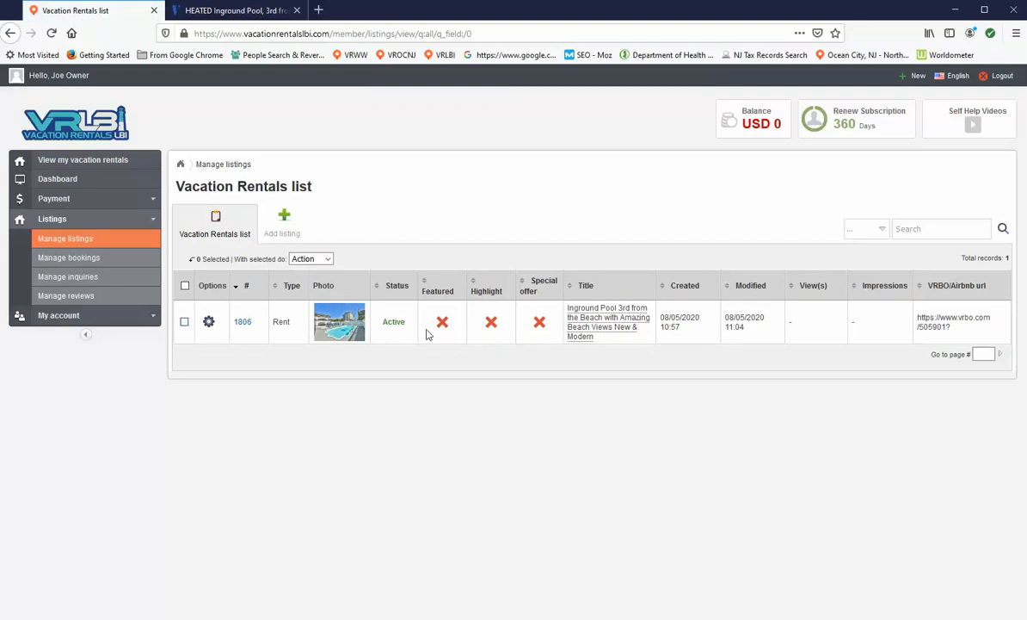
- Open the listing's overview, set its listing status to Inactive, save it and return to the vacation rentals list
left_click(208, 323)
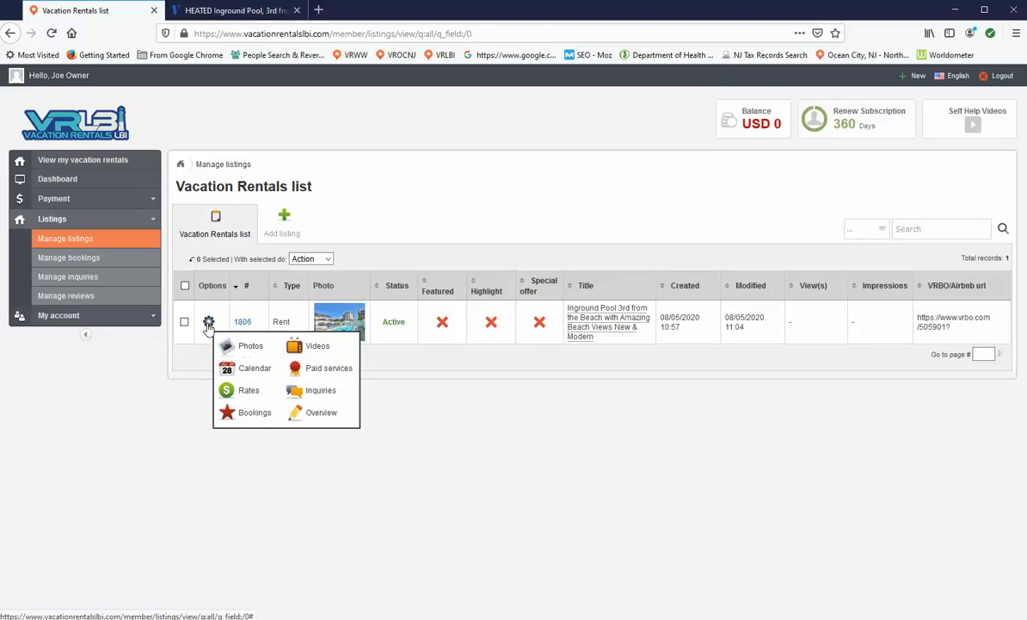
left_click(312, 413)
scroll(232, 395, "down", 1)
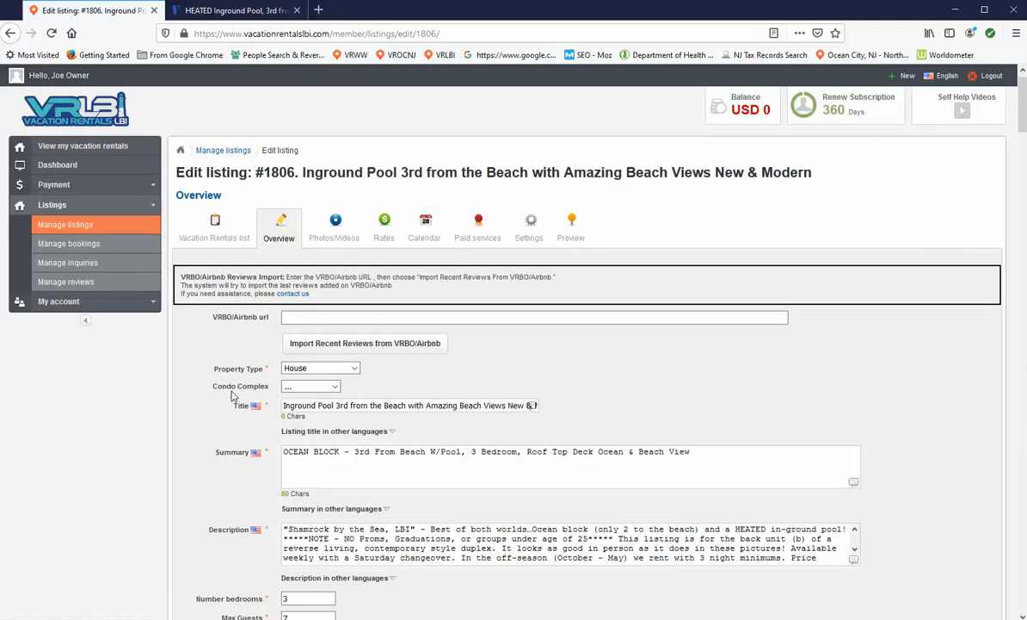
scroll(233, 395, "down", 3)
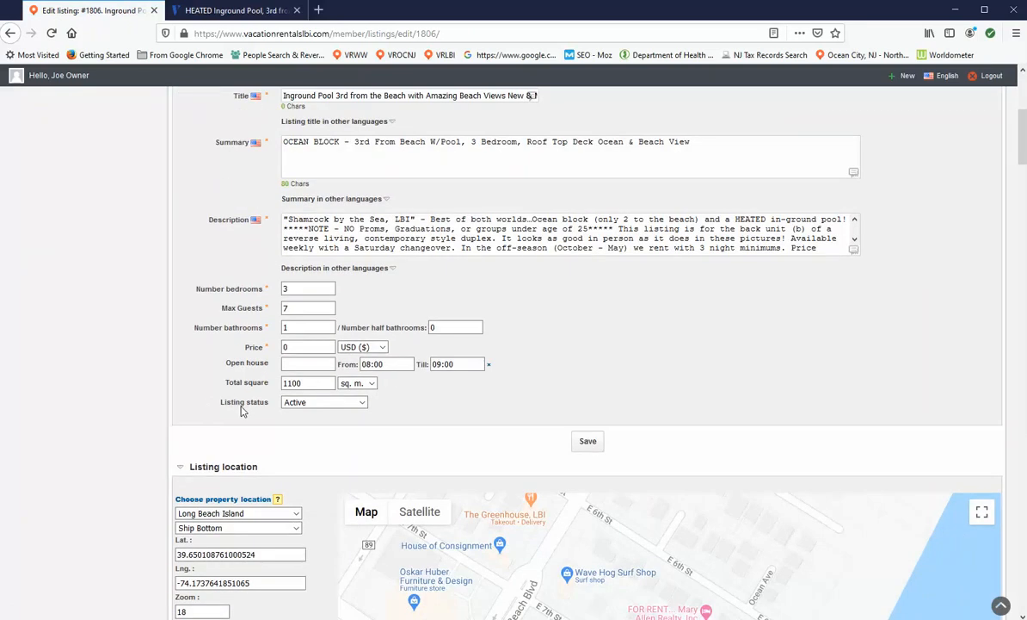
left_click(362, 402)
left_click(349, 415)
left_click(590, 444)
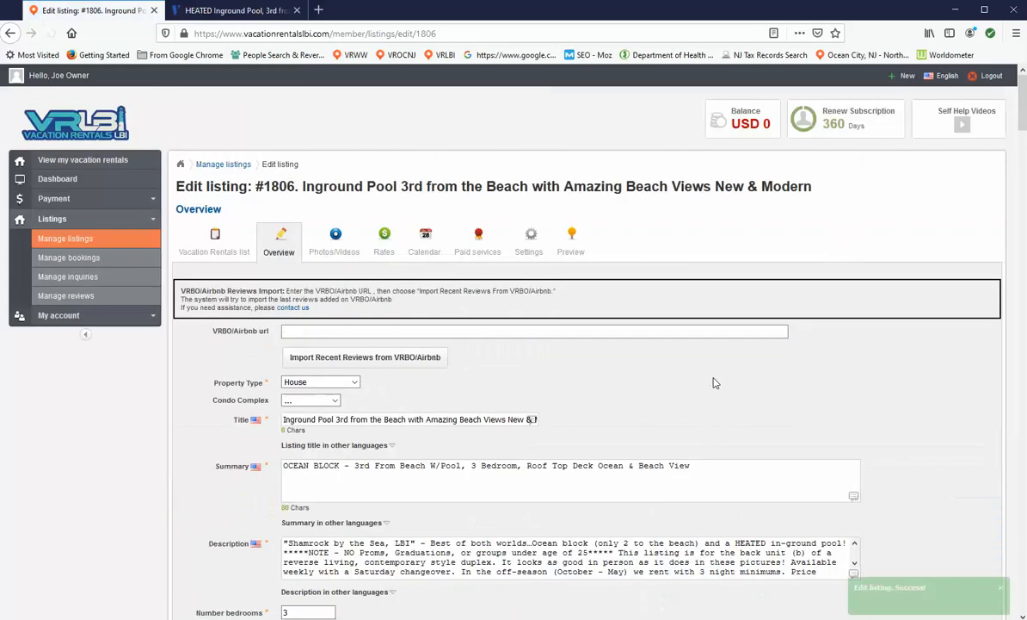
left_click(209, 255)
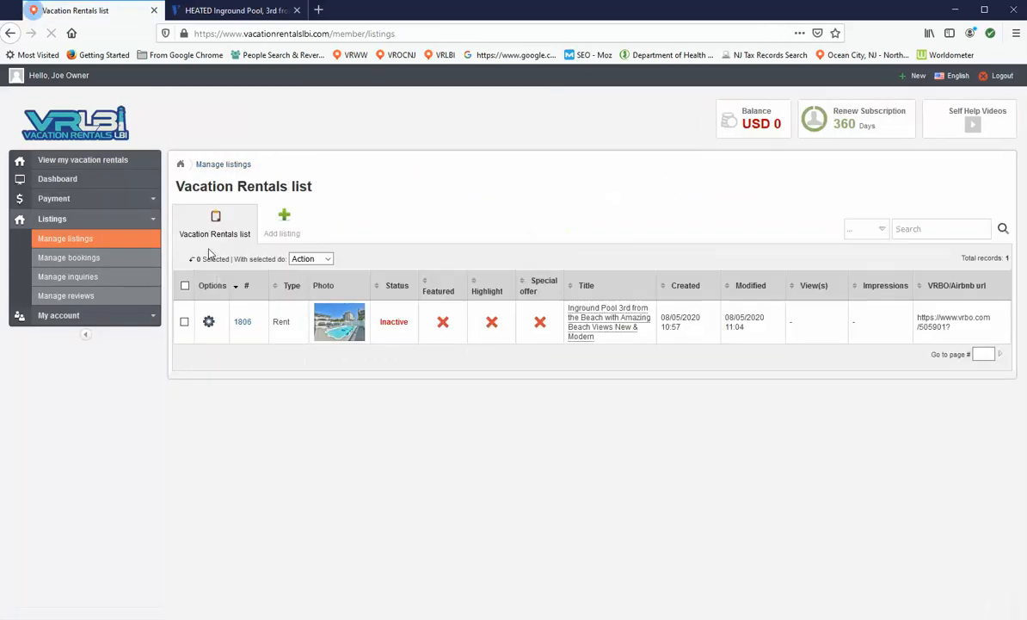